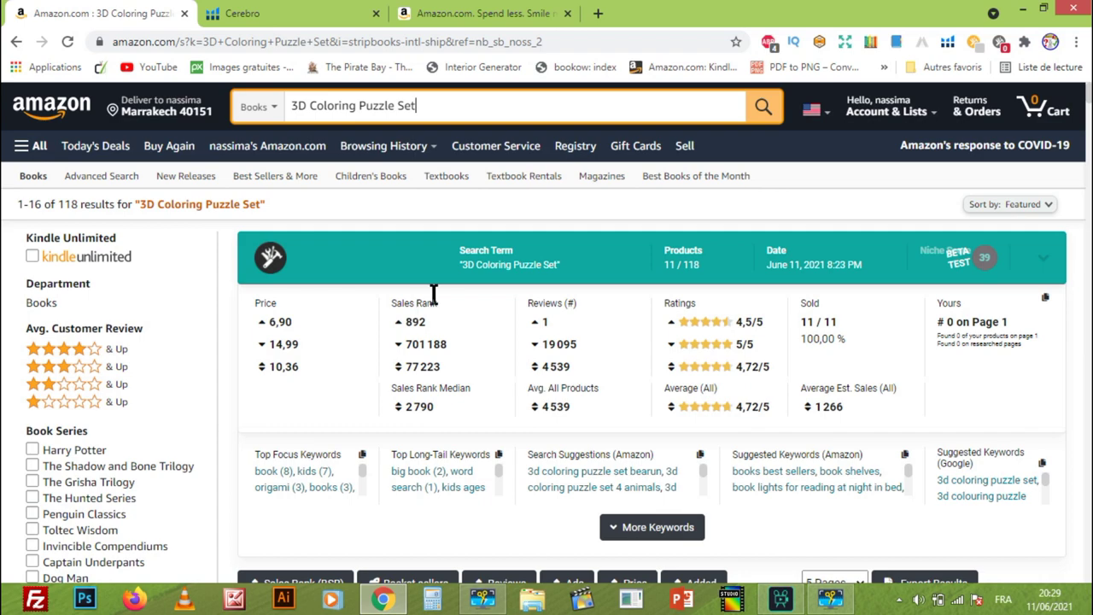
# - Look through the "3D Coloring Puzzle Set" book results and open the "Word Search for Kids Ages 6-8" listing
pyautogui.click(416, 105)
pyautogui.scroll(-7, 542, 326)
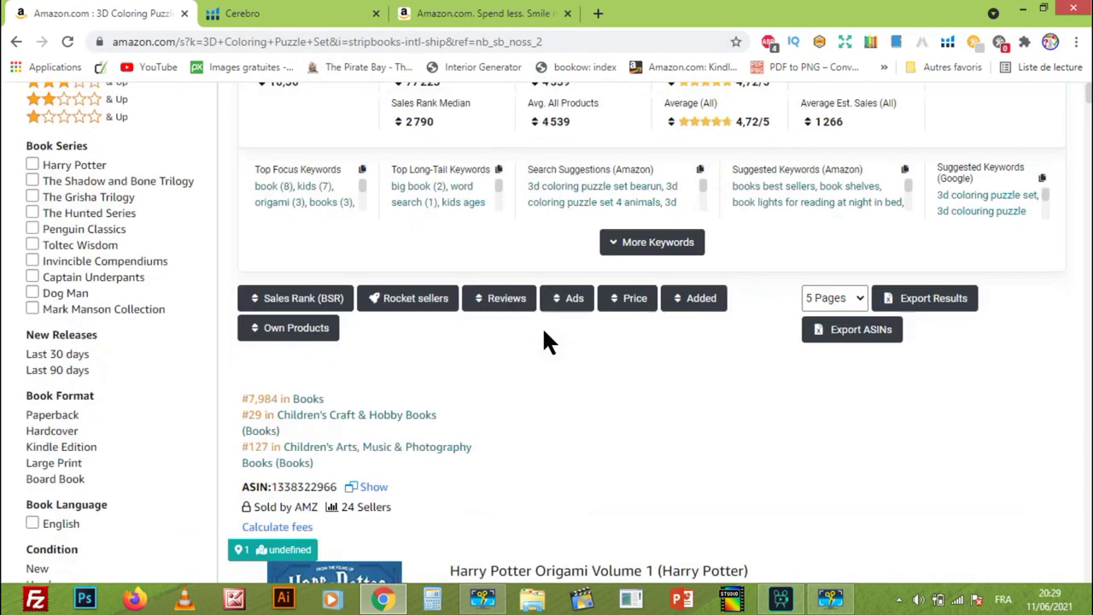
pyautogui.scroll(1, 545, 312)
pyautogui.scroll(1, 551, 299)
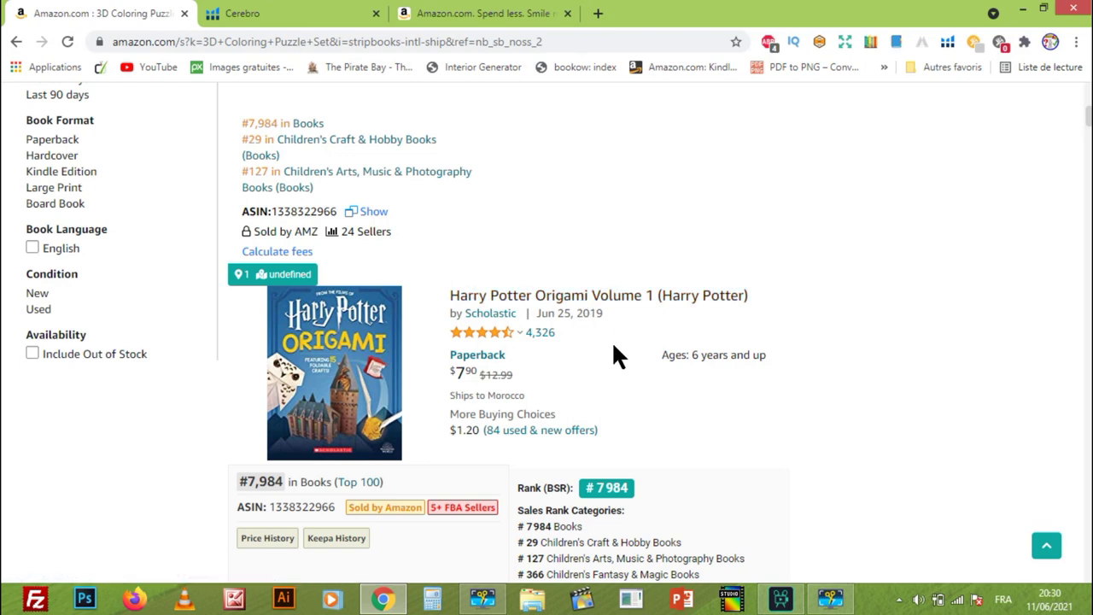
pyautogui.scroll(-3, 611, 350)
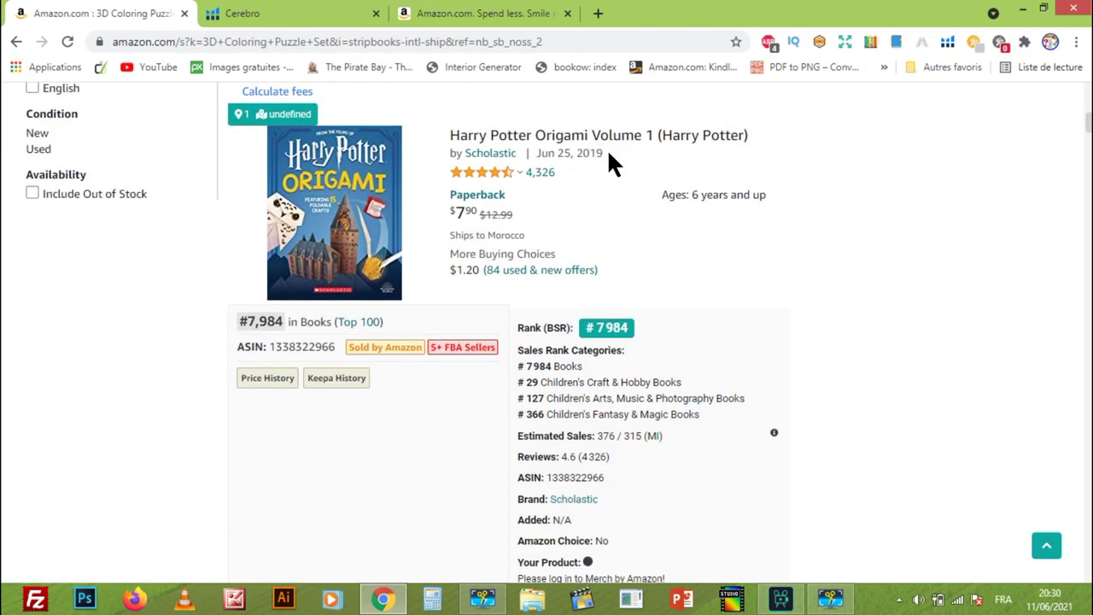
pyautogui.moveTo(602, 153); pyautogui.dragTo(576, 153)
pyautogui.scroll(-6, 671, 272)
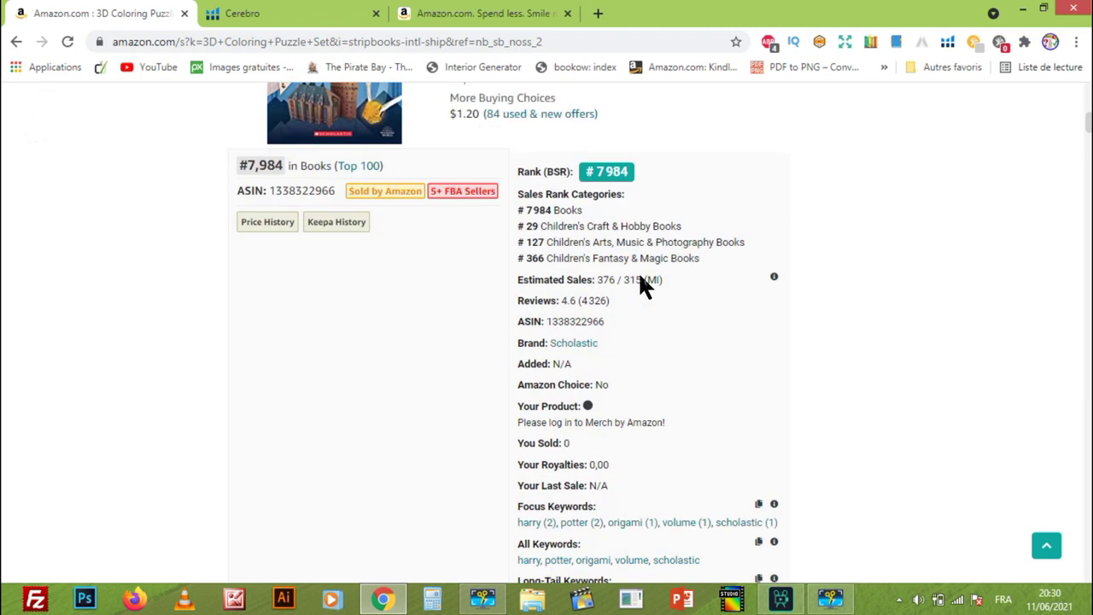
pyautogui.scroll(-2, 643, 290)
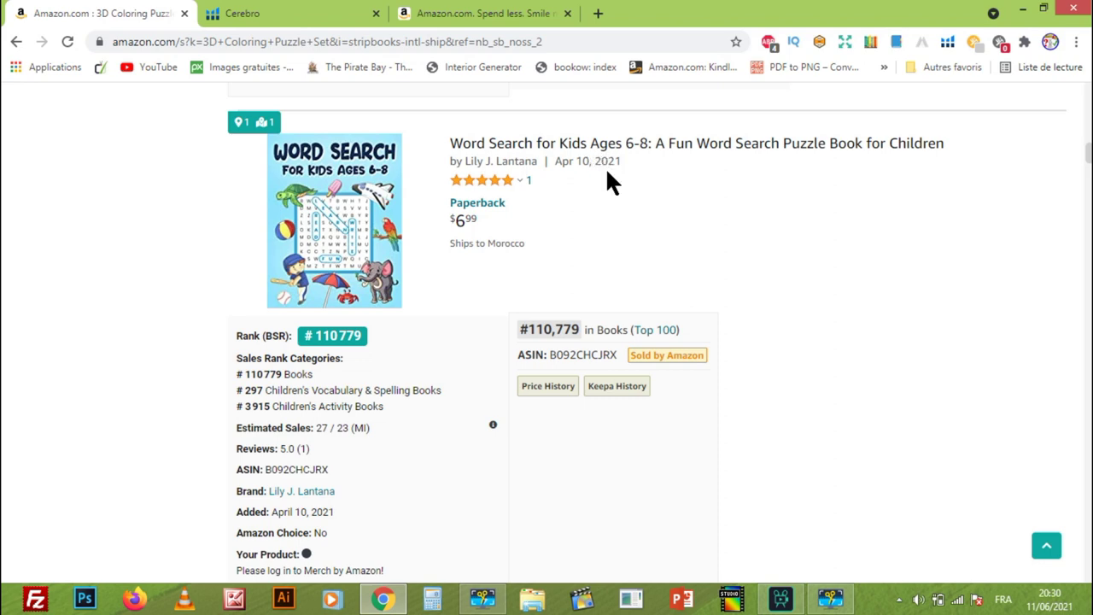
pyautogui.rightClick(530, 144)
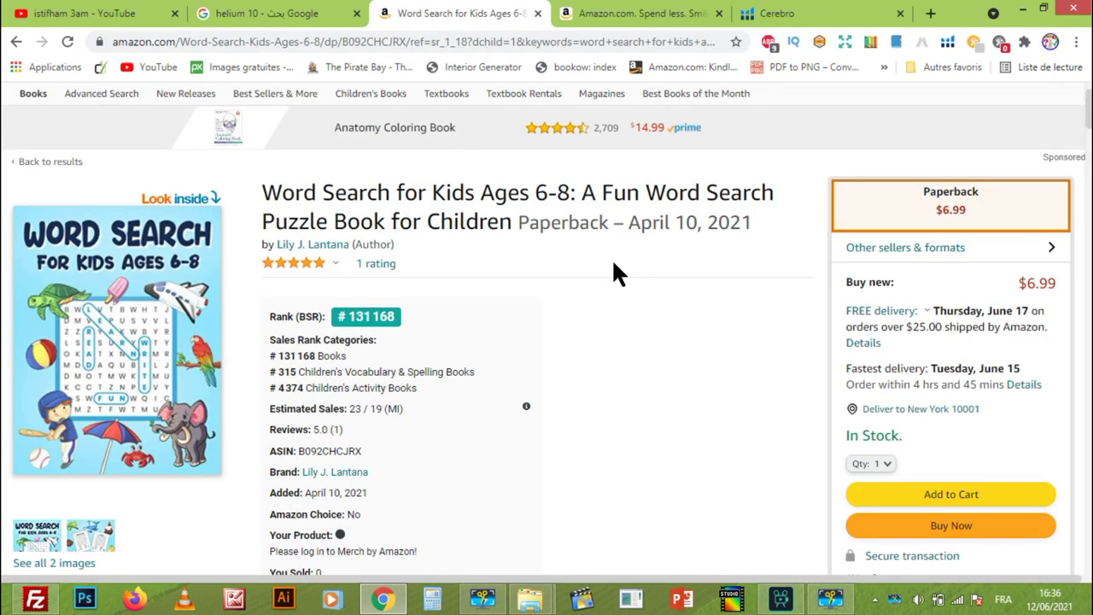
# - Copy the book's ASIN B092CHCJRX and get its keywords in Helium 10 Cerebro
pyautogui.moveTo(297, 451); pyautogui.dragTo(351, 451)
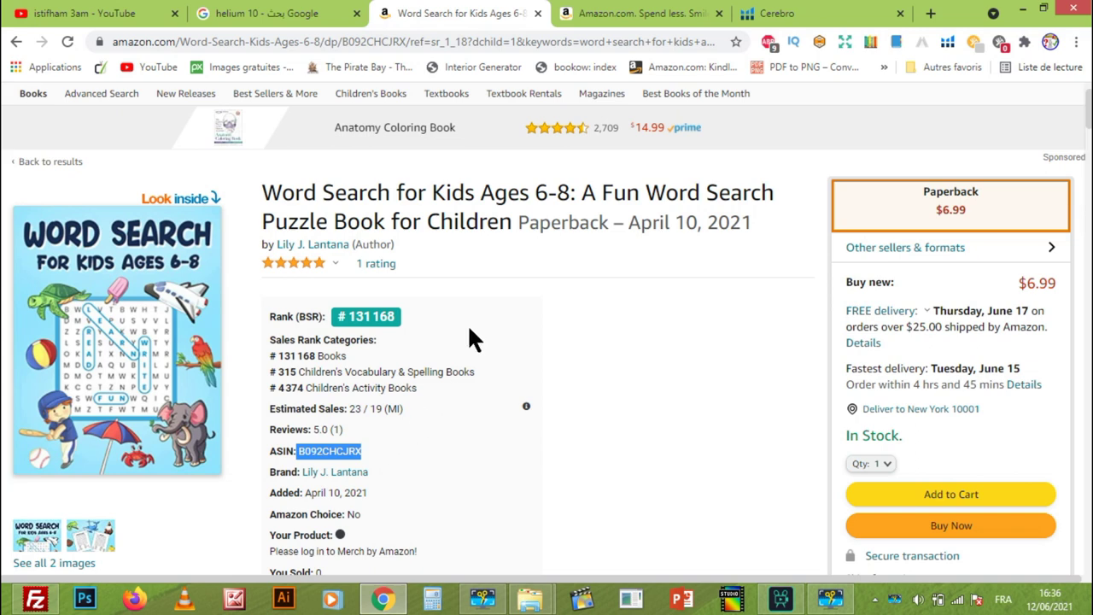
pyautogui.click(771, 15)
pyautogui.click(178, 291)
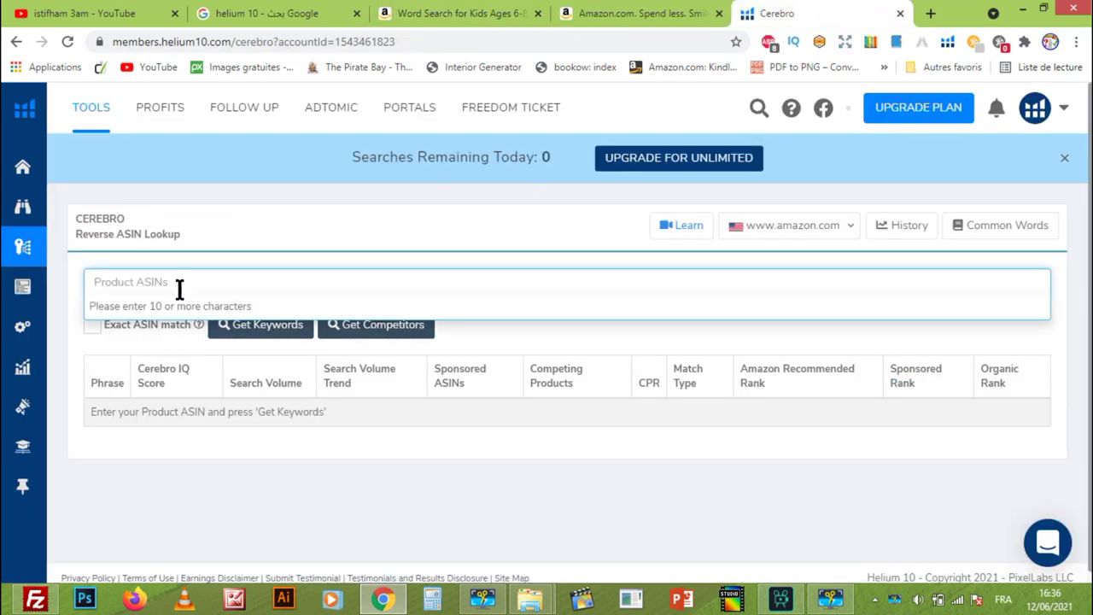
pyautogui.write('B092CHCJRX')
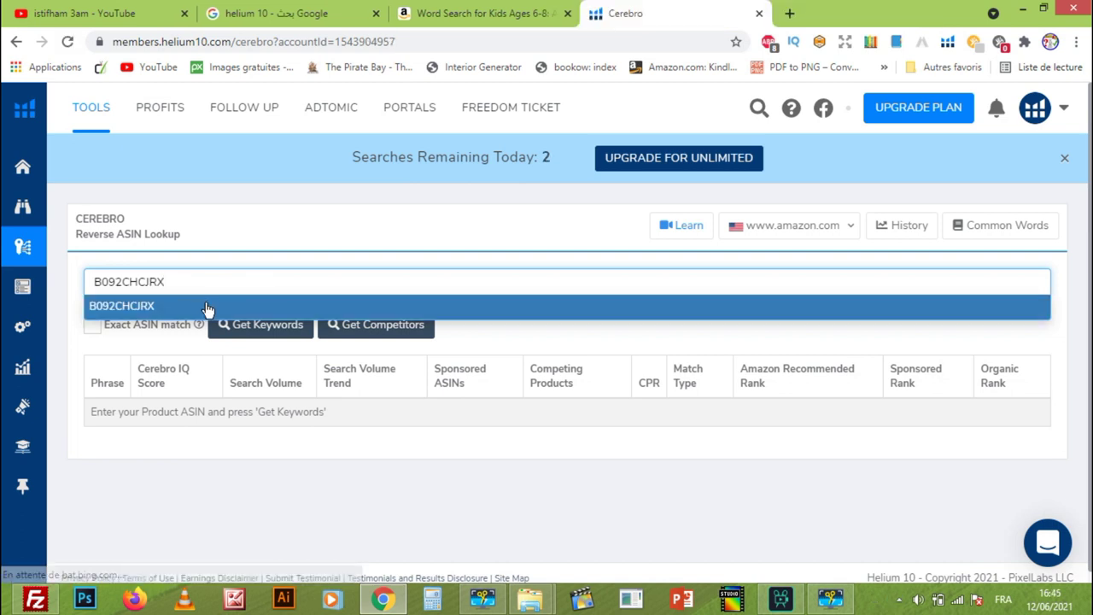
pyautogui.click(208, 304)
pyautogui.click(247, 326)
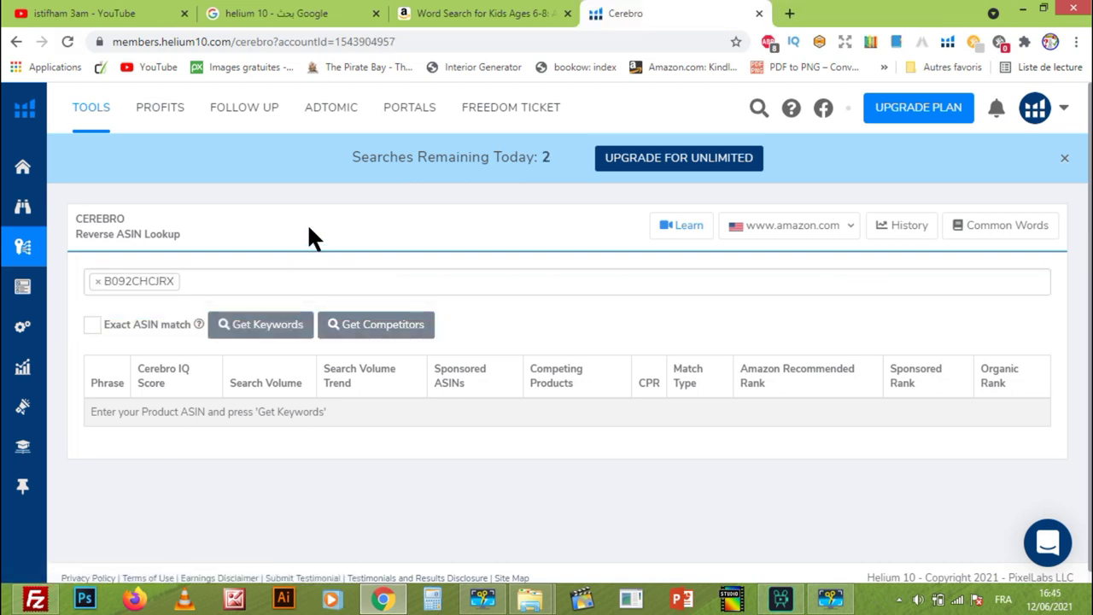
pyautogui.click(253, 327)
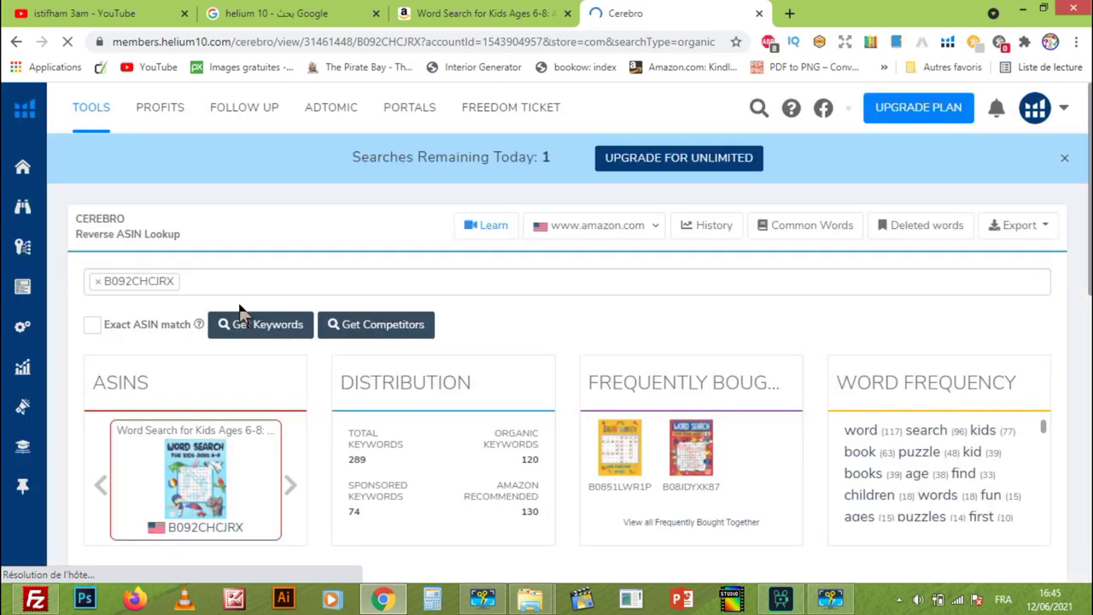
# - Examine the Cerebro keyword table for phrases, search volume, trend and competing products
pyautogui.scroll(-1, 227, 335)
pyautogui.scroll(-3, 226, 334)
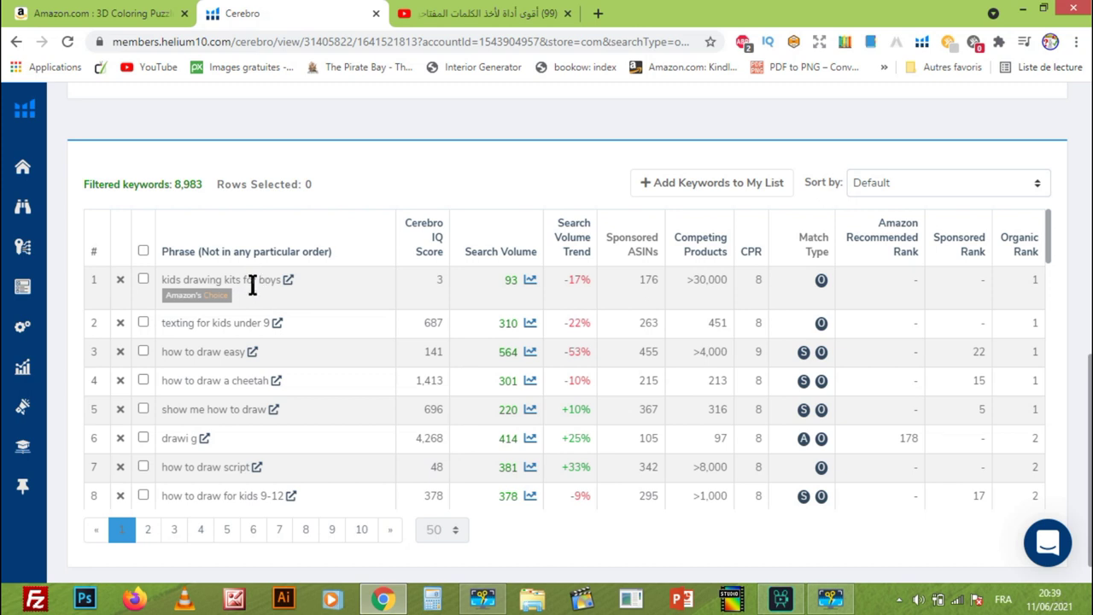
pyautogui.moveTo(432, 248)
pyautogui.doubleClick(717, 323)
pyautogui.scroll(-3, 345, 382)
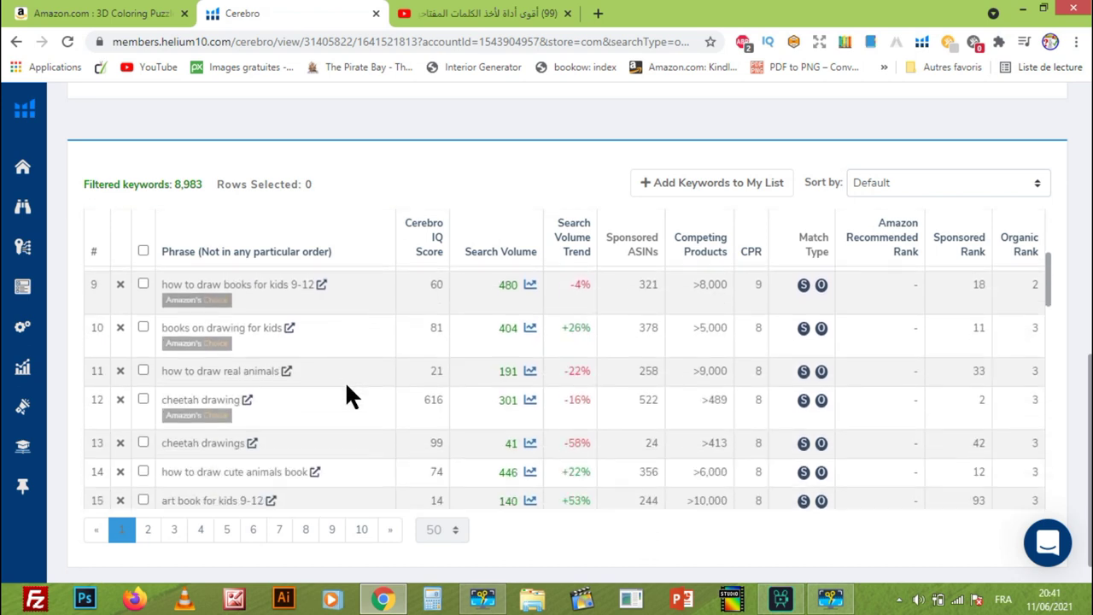
pyautogui.scroll(-2, 345, 381)
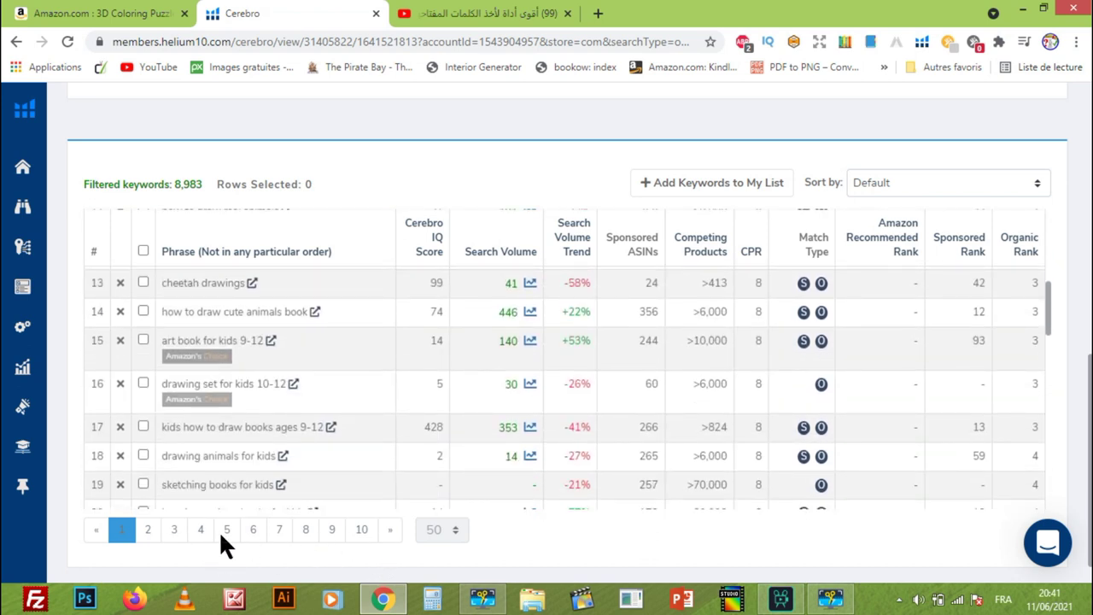
pyautogui.scroll(-12, 387, 422)
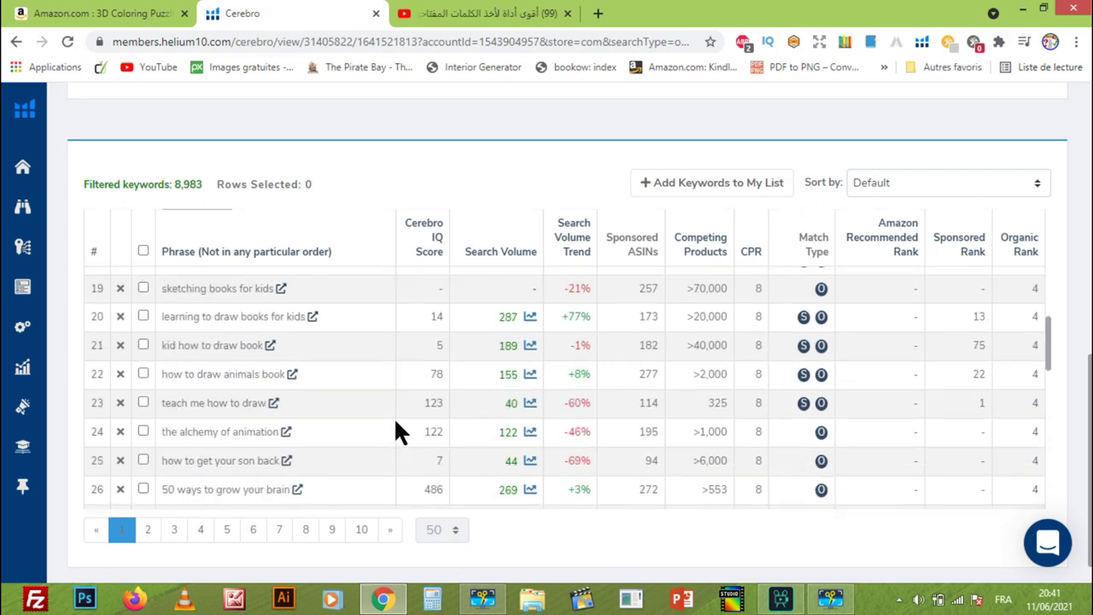
pyautogui.scroll(-1, 395, 420)
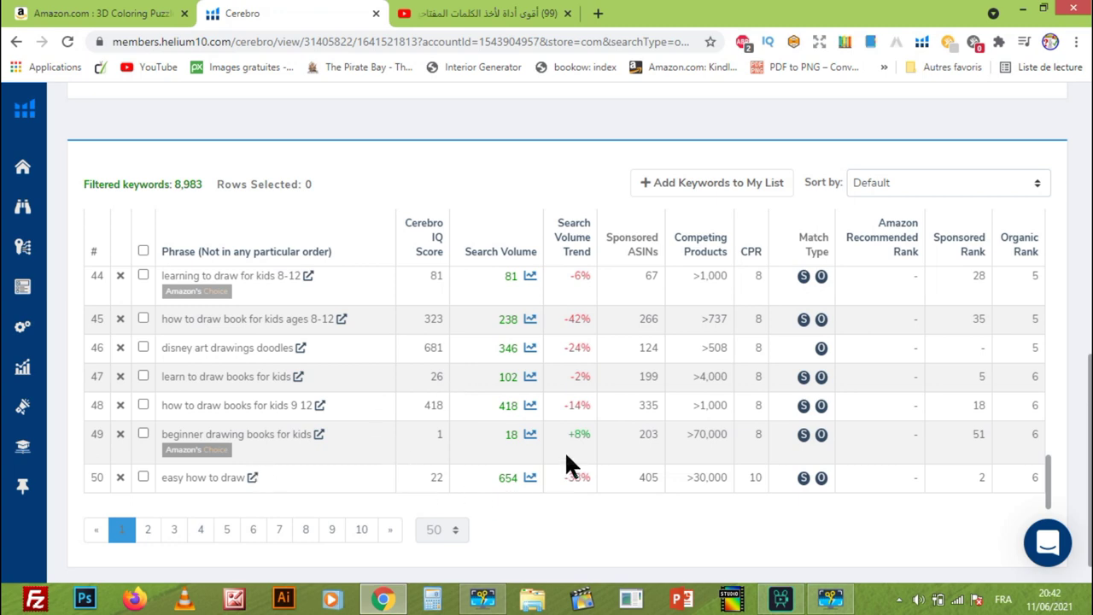
pyautogui.scroll(3, 601, 488)
pyautogui.scroll(15, 709, 448)
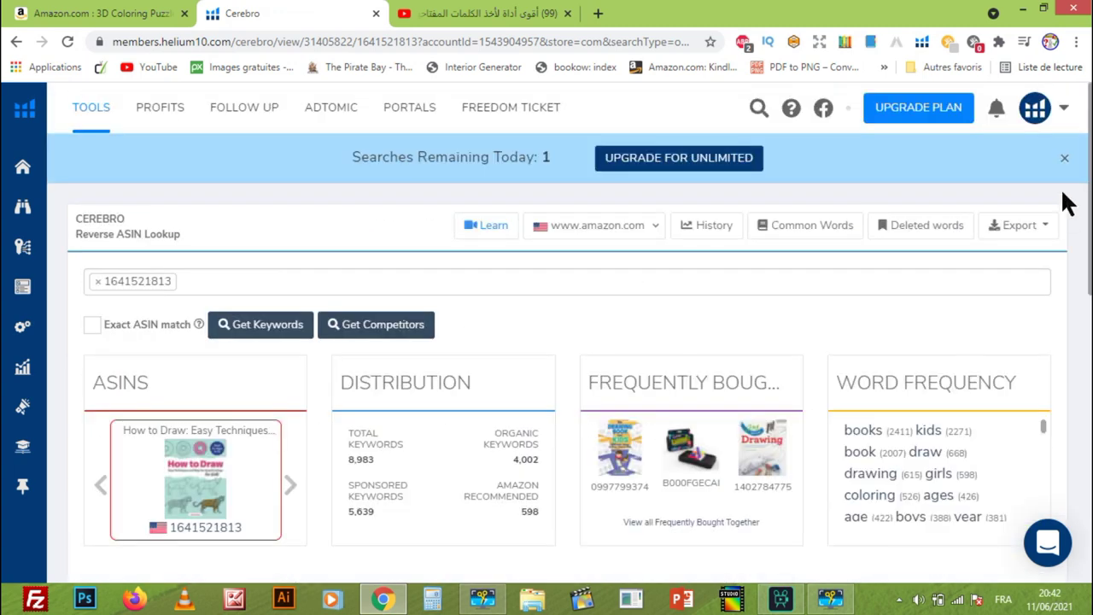
pyautogui.click(1043, 228)
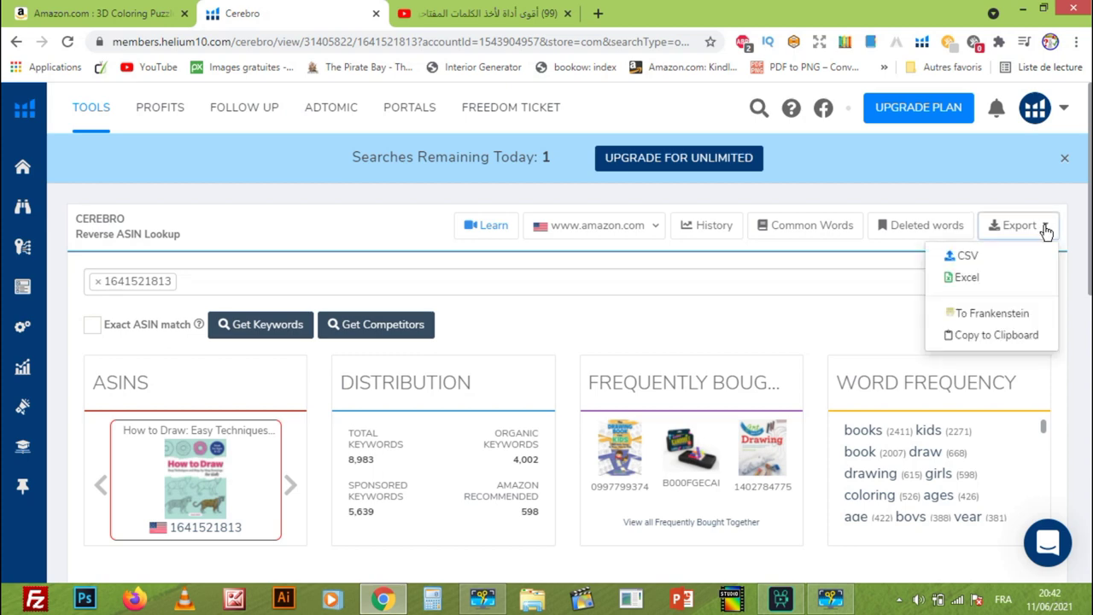
pyautogui.click(963, 287)
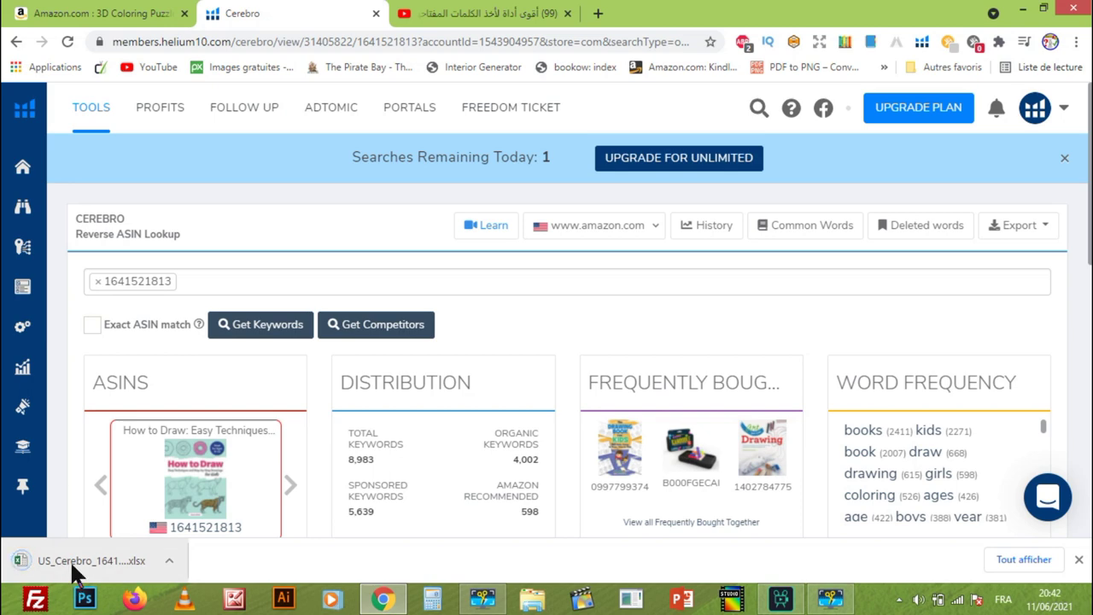
pyautogui.rightClick(70, 560)
pyautogui.click(115, 525)
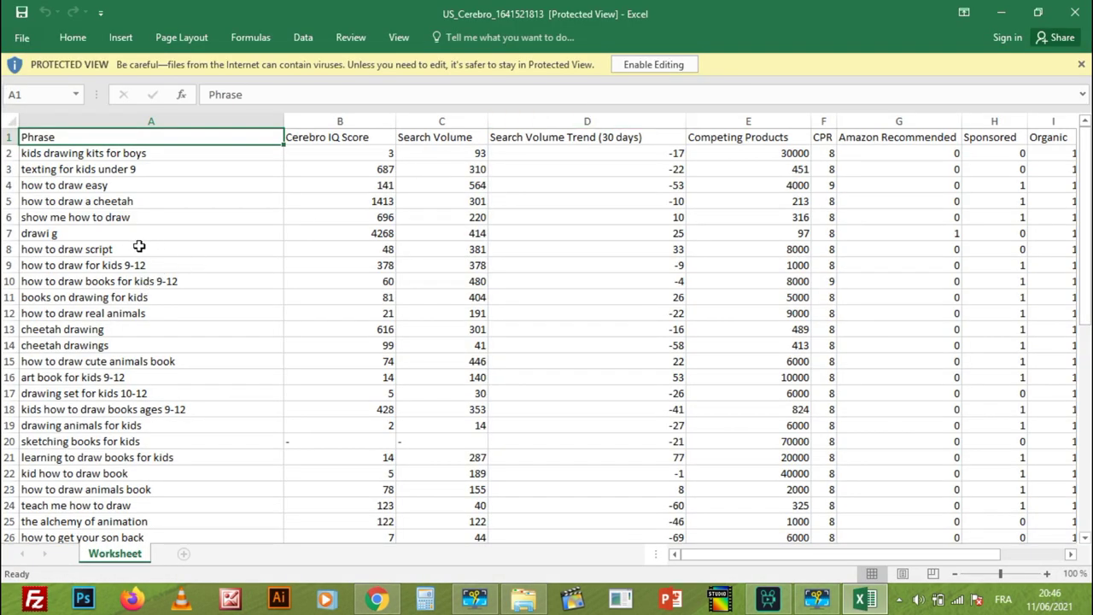
pyautogui.scroll(-8, 171, 282)
pyautogui.scroll(8, 34, 312)
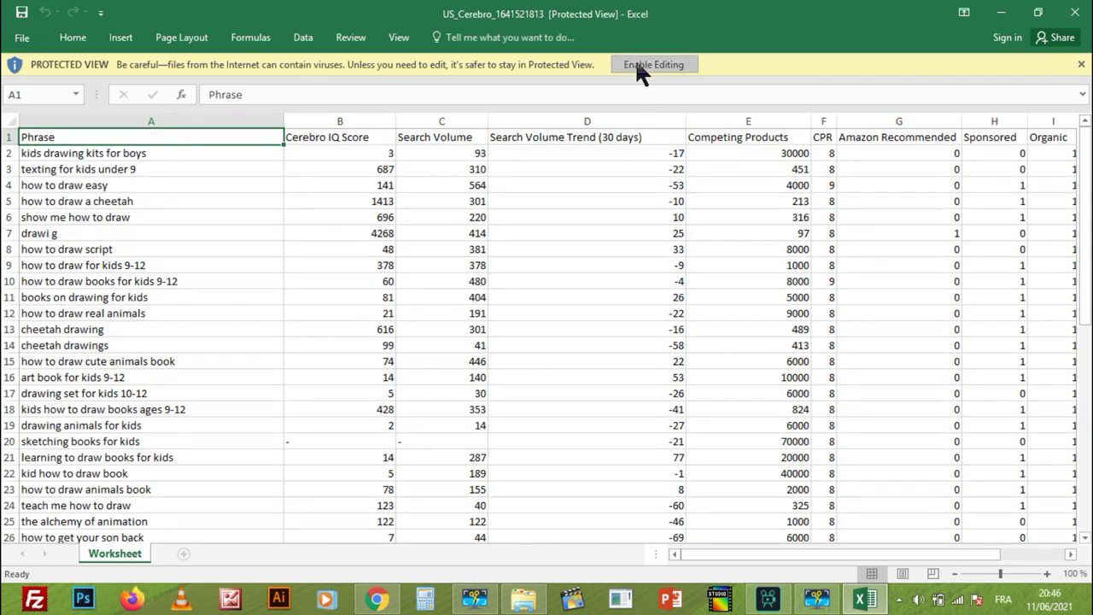
pyautogui.click(640, 68)
pyautogui.click(555, 344)
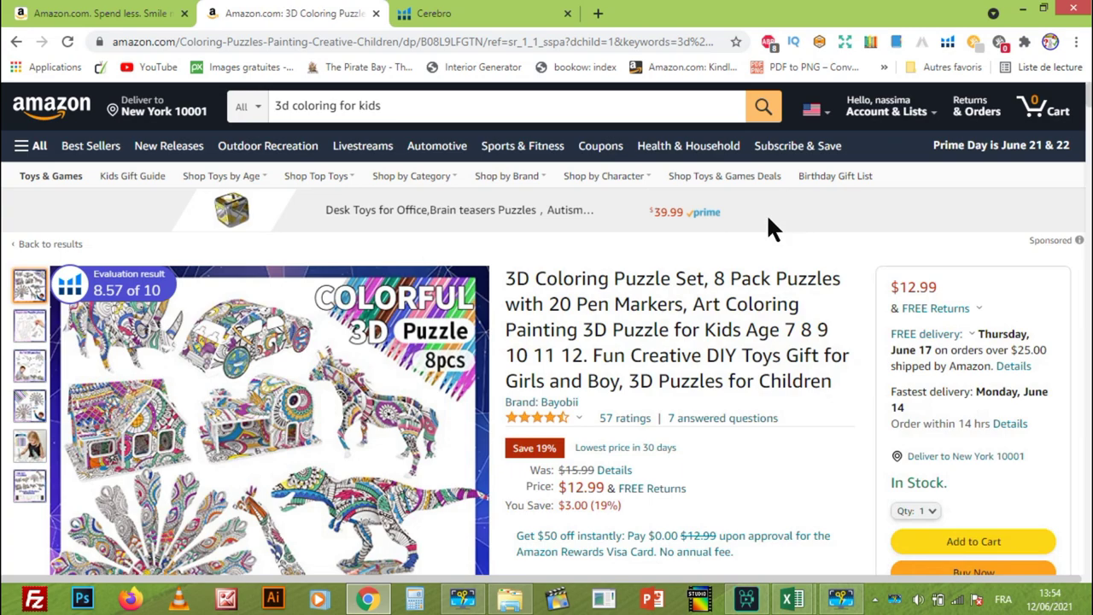
# - Copy ASIN B08L9LFGTN from the 3D Coloring Puzzle Set product page and go to the Cerebro ASIN lookup
pyautogui.scroll(-15, 741, 282)
pyautogui.scroll(5, 714, 367)
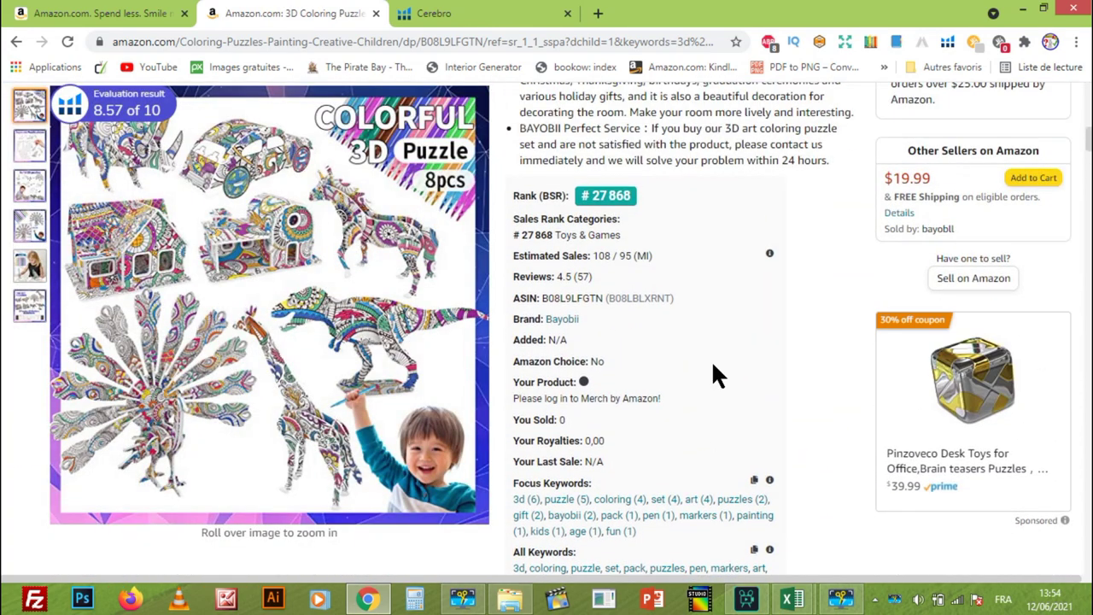
pyautogui.moveTo(540, 298); pyautogui.dragTo(600, 298)
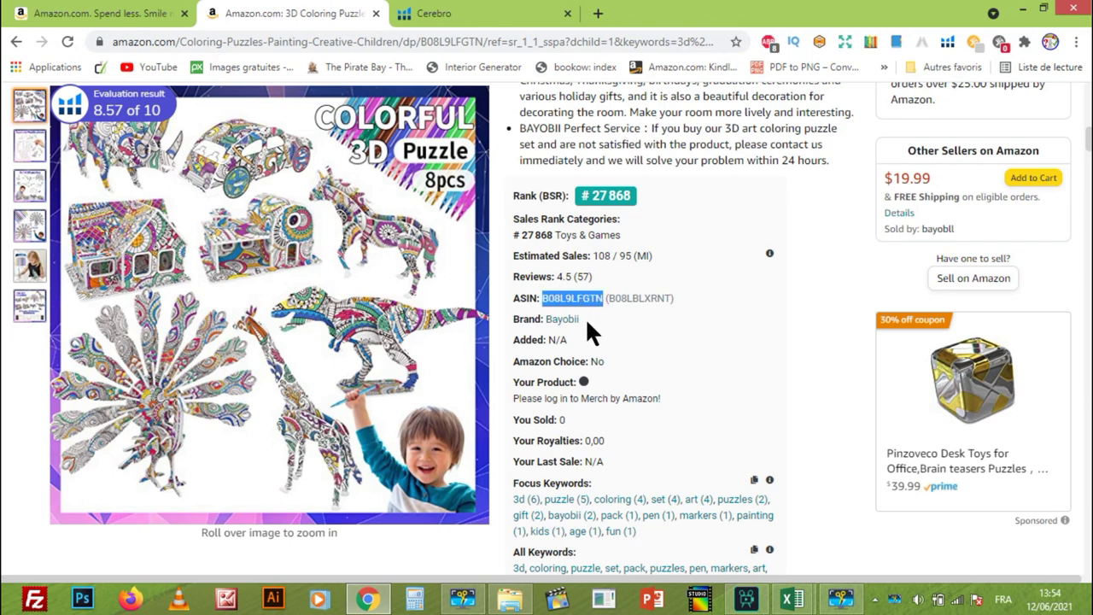
pyautogui.click(461, 10)
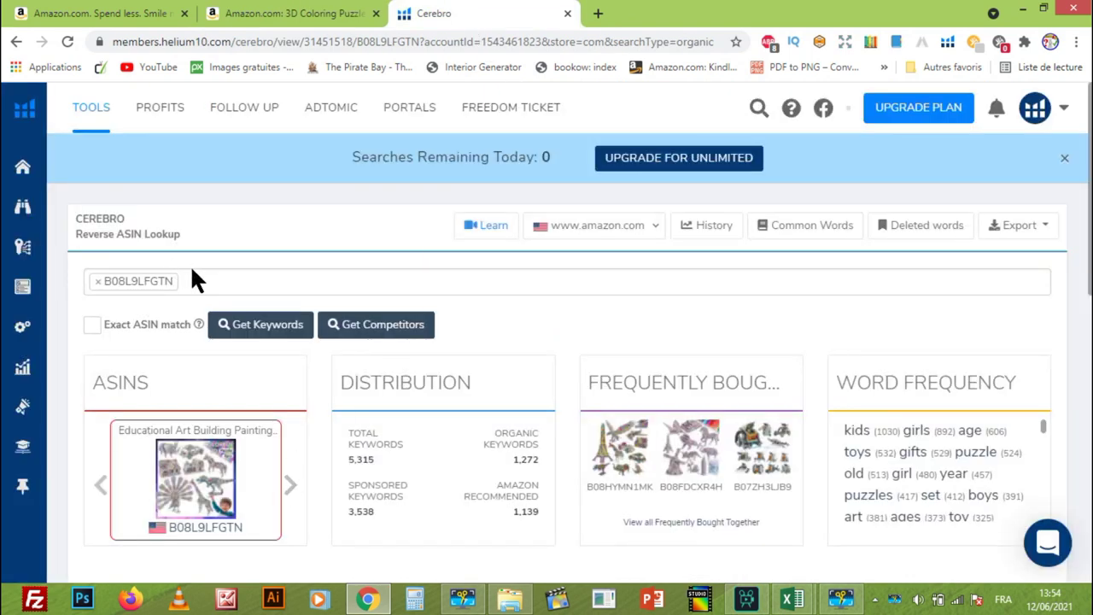
pyautogui.click(322, 286)
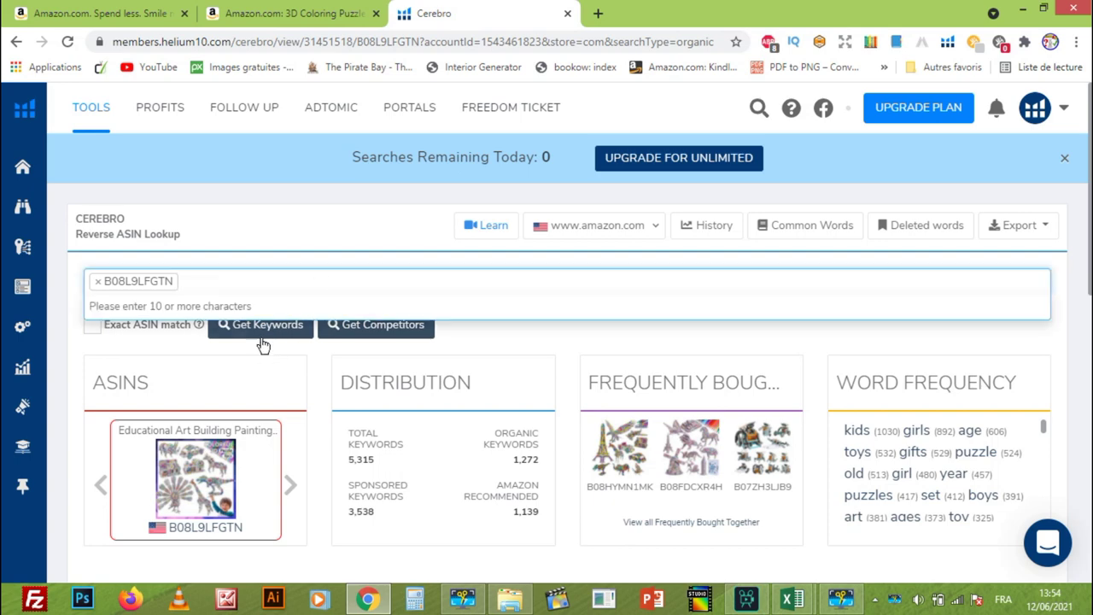
# - Review the keyword table for ASIN B08L9LFGTN and export it as an Excel file
pyautogui.scroll(-1, 510, 327)
pyautogui.scroll(-8, 495, 360)
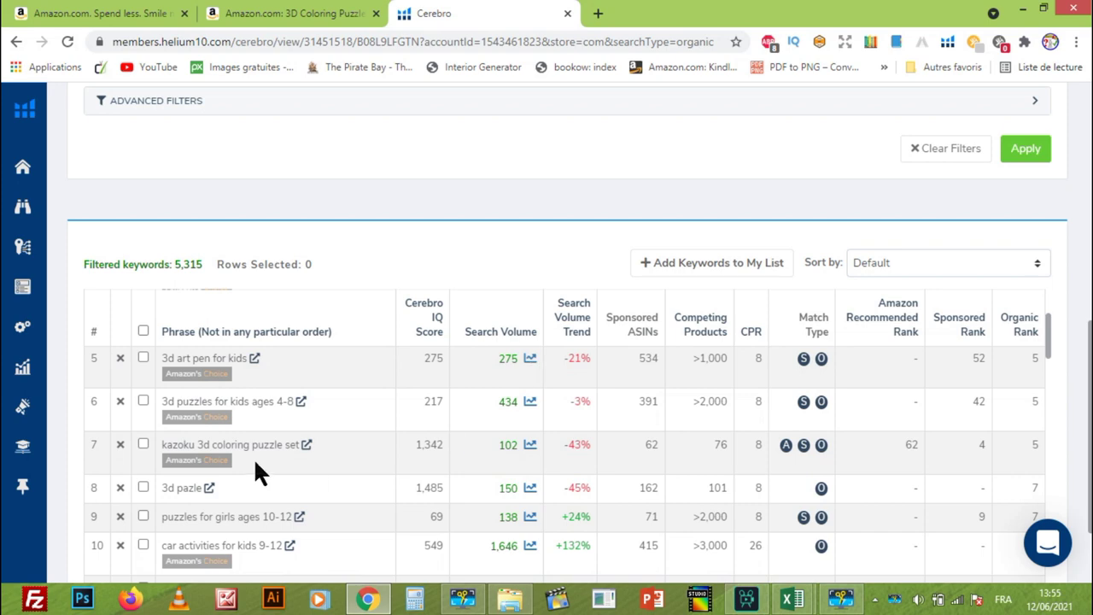
pyautogui.scroll(-5, 256, 461)
pyautogui.scroll(7, 854, 452)
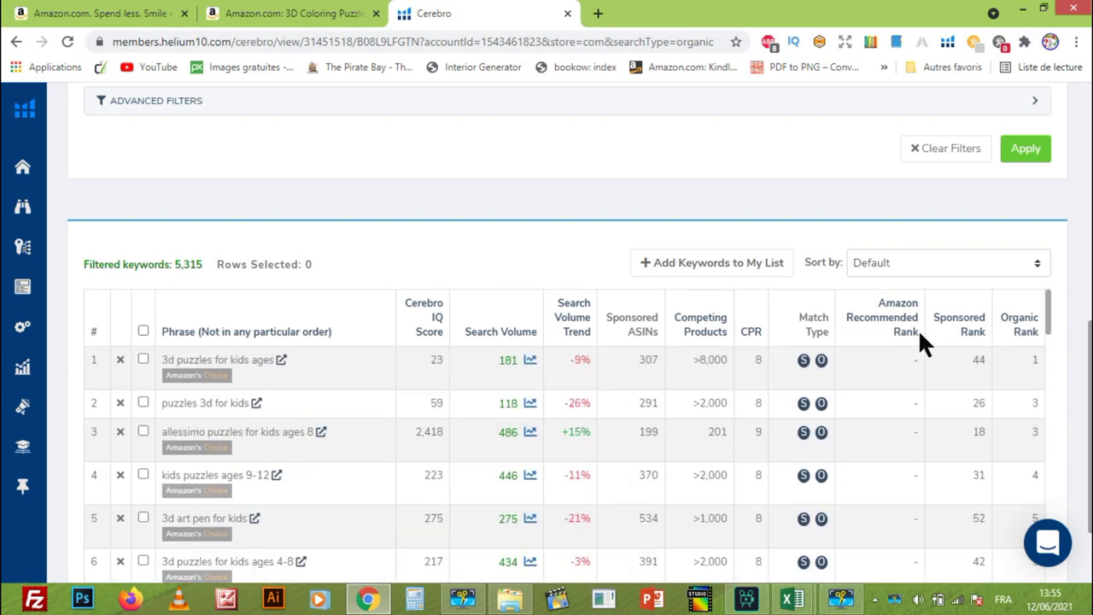
pyautogui.scroll(10, 918, 341)
pyautogui.click(1016, 225)
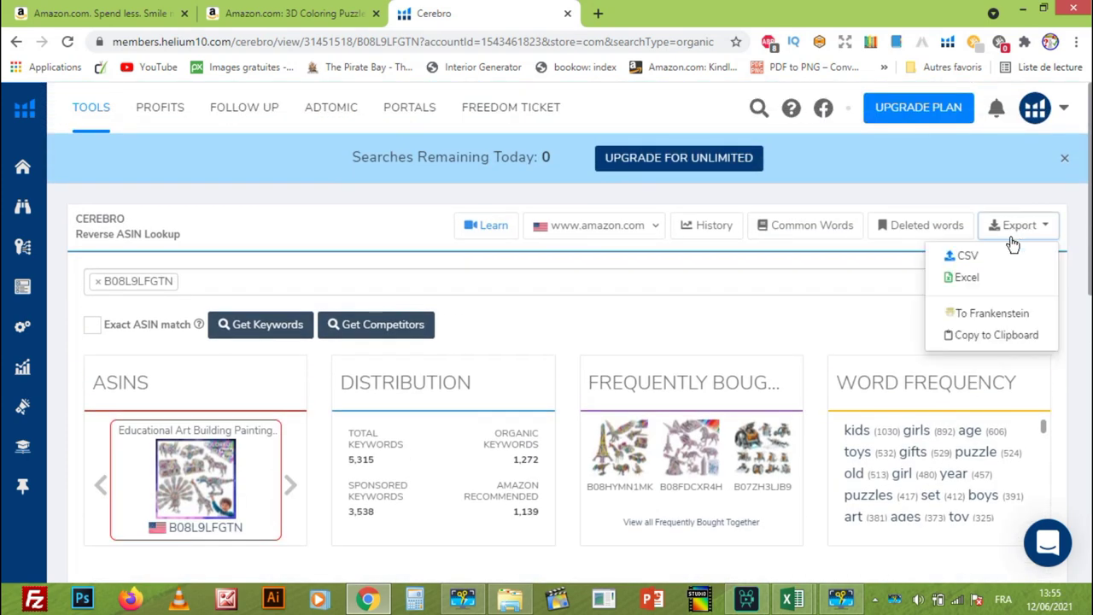
pyautogui.click(946, 282)
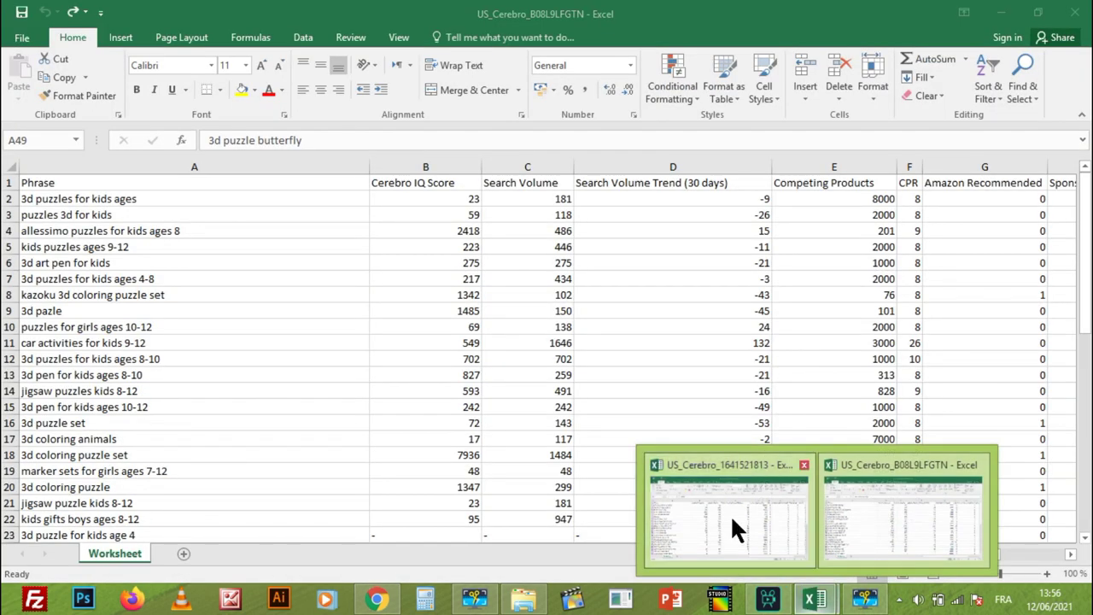
pyautogui.click(732, 522)
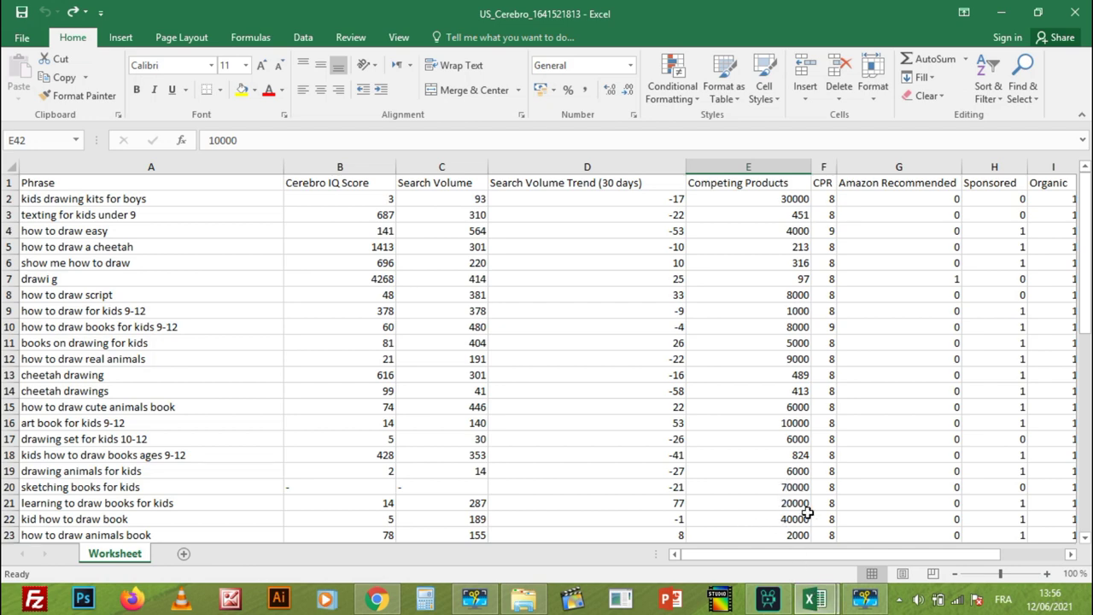
pyautogui.click(816, 600)
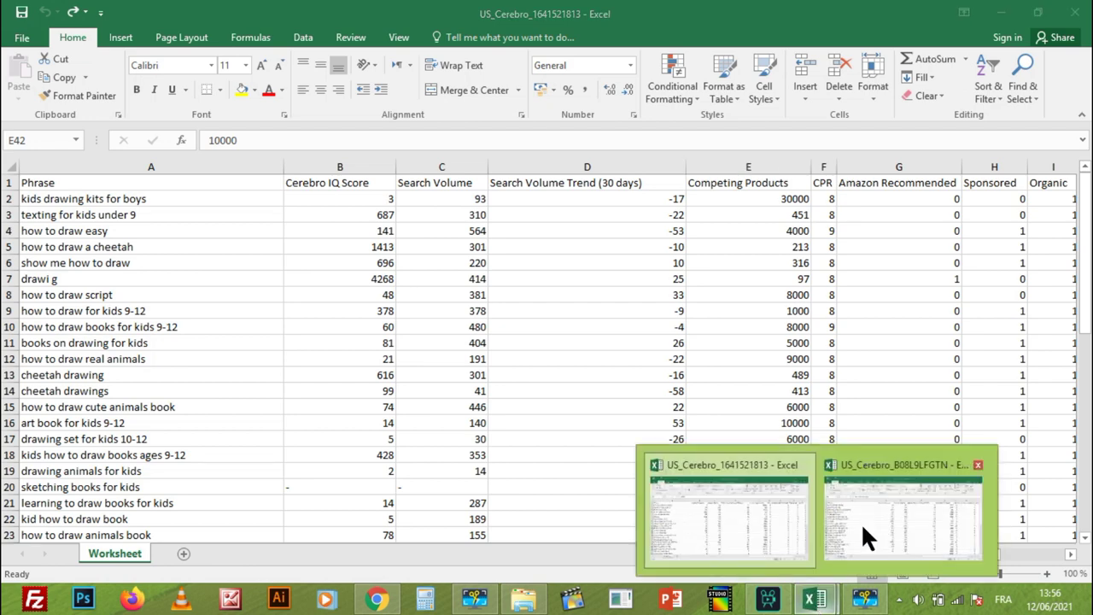
pyautogui.click(897, 510)
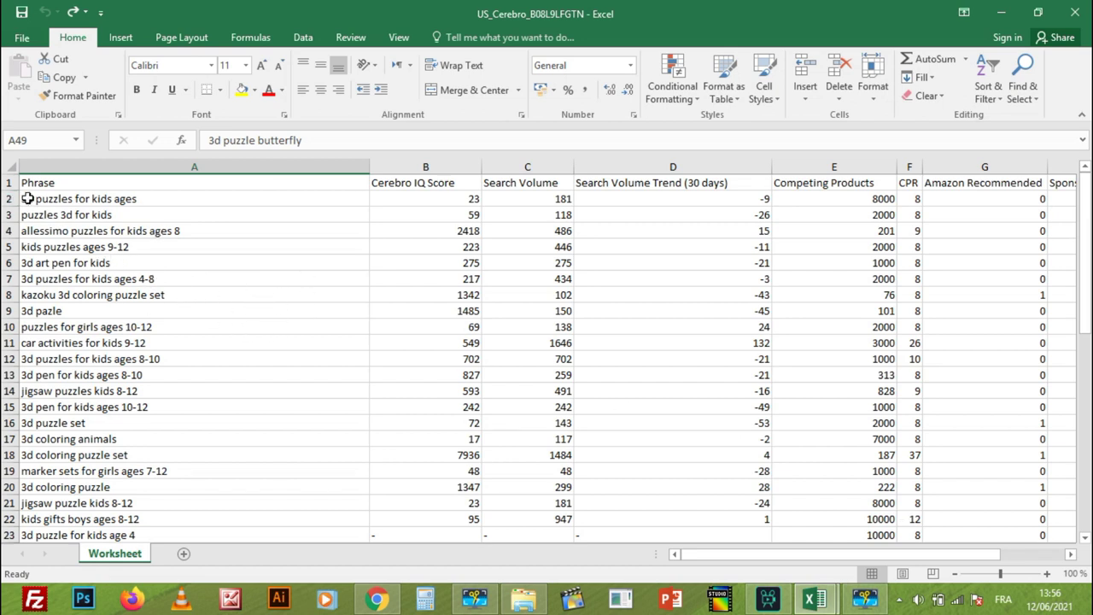
# - Copy all keyword data rows, A2:L51, in the US_Cerebro_B08L9LFGTN workbook
pyautogui.moveTo(24, 194); pyautogui.dragTo(942, 473)
pyautogui.rightClick(669, 369)
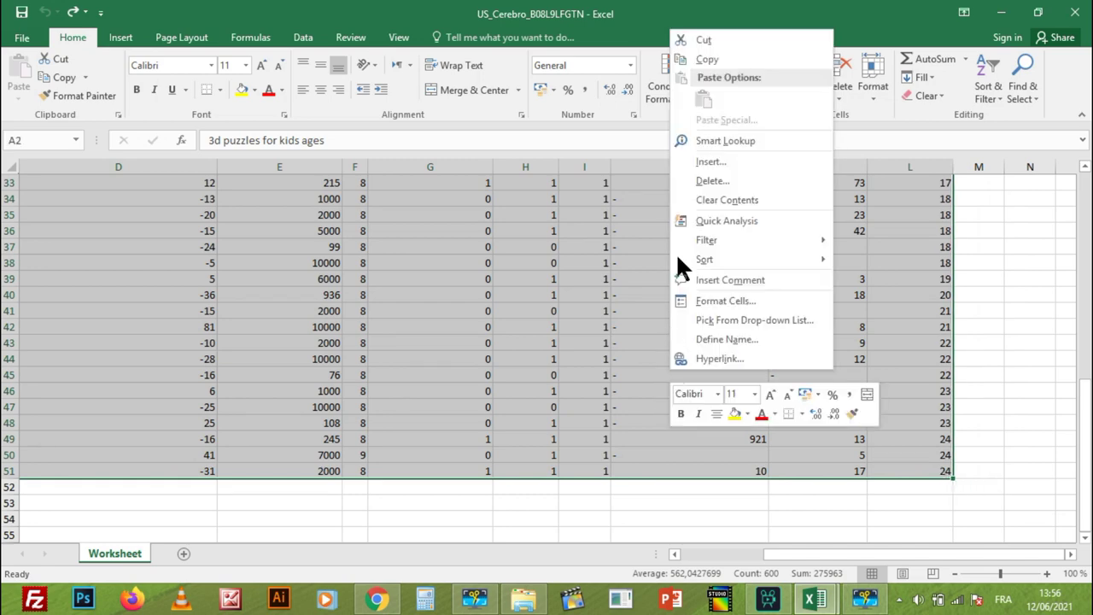
pyautogui.click(707, 61)
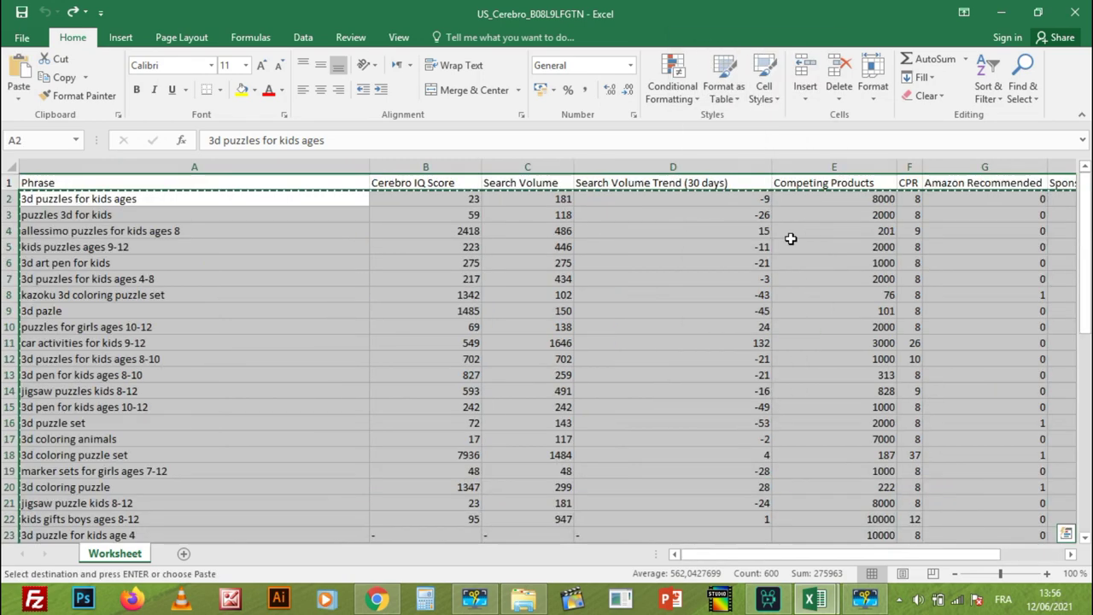
pyautogui.click(813, 599)
pyautogui.click(710, 535)
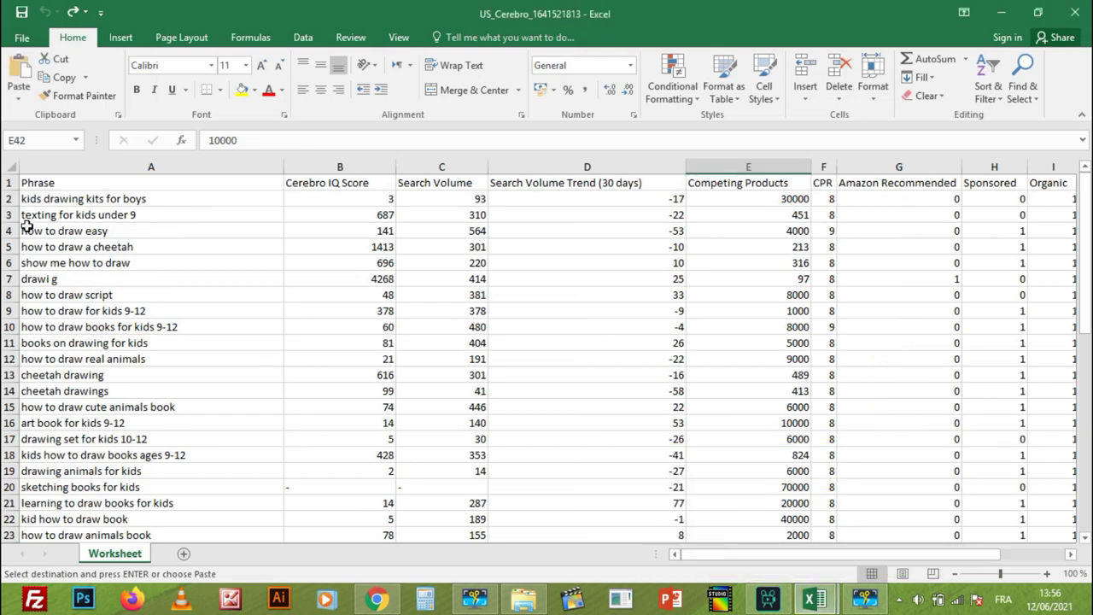
pyautogui.scroll(-13, 154, 312)
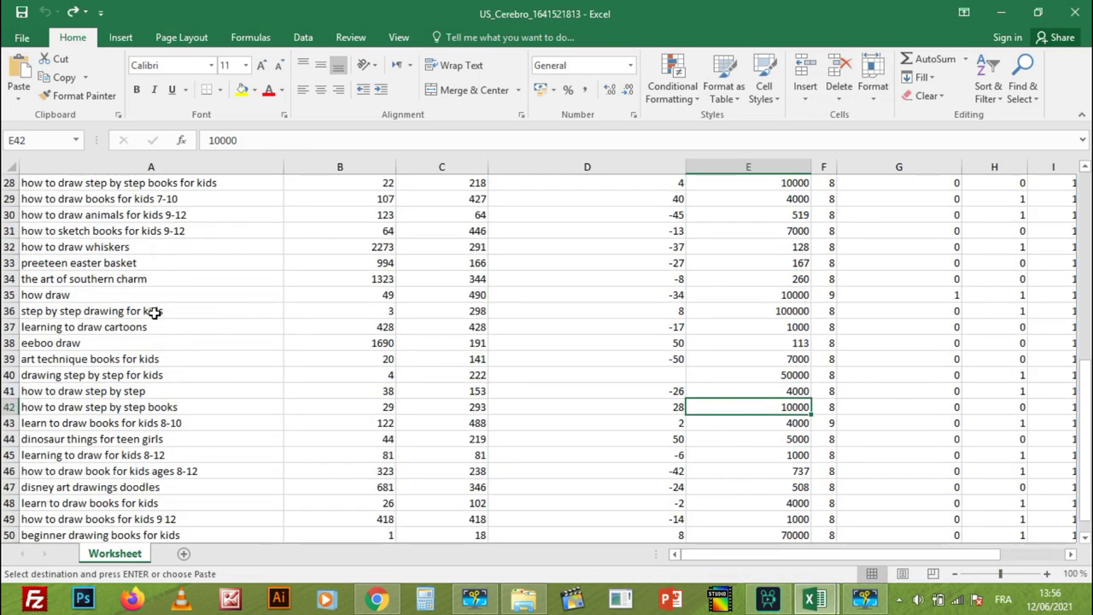
pyautogui.click(51, 379)
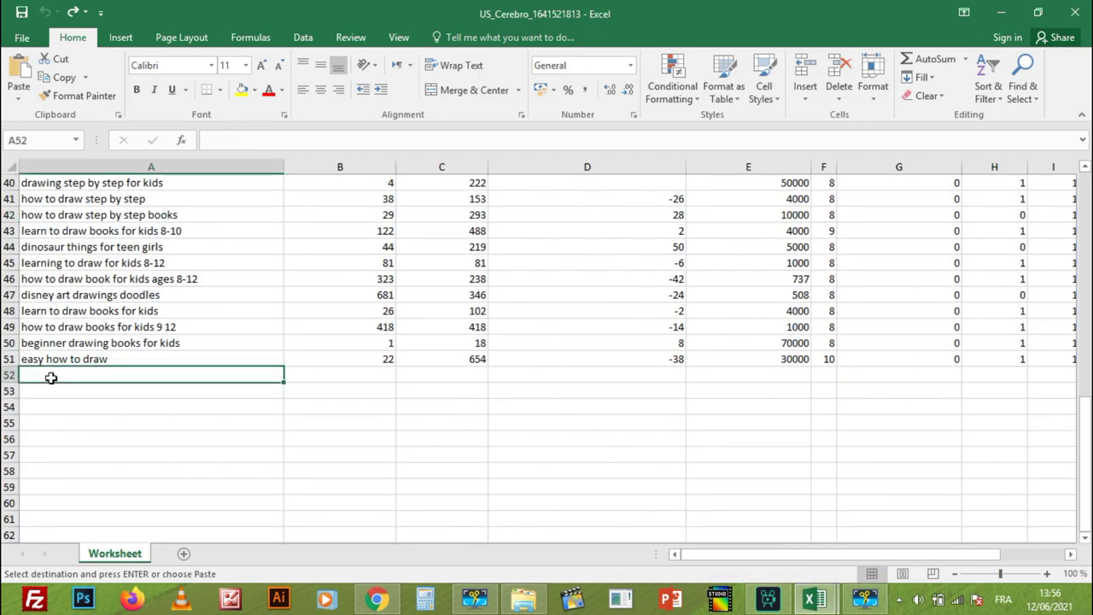
pyautogui.hotkey('ctrl', 'v')
pyautogui.click(175, 340)
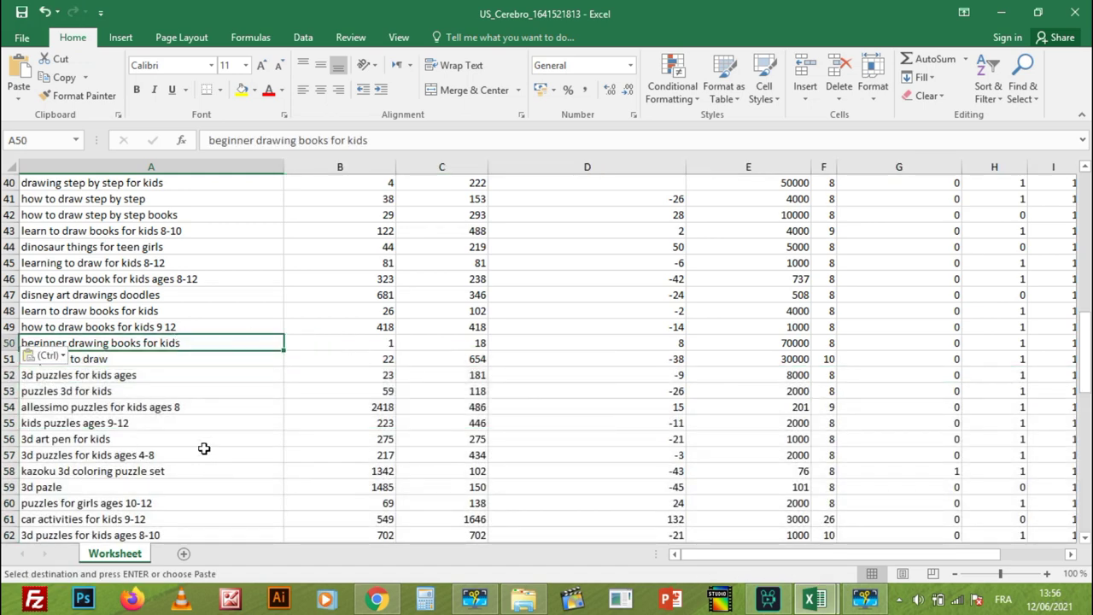
# - Sort the combined table by the Phrase column from A to Z, expanding the selection to the neighbouring columns
pyautogui.click(68, 166)
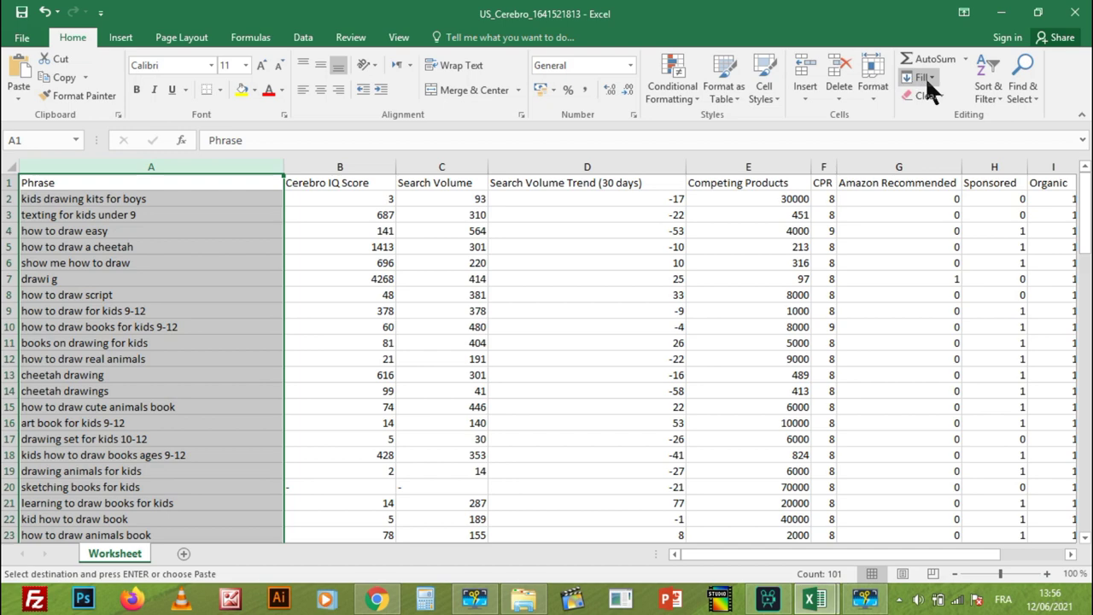
pyautogui.click(983, 88)
pyautogui.click(992, 107)
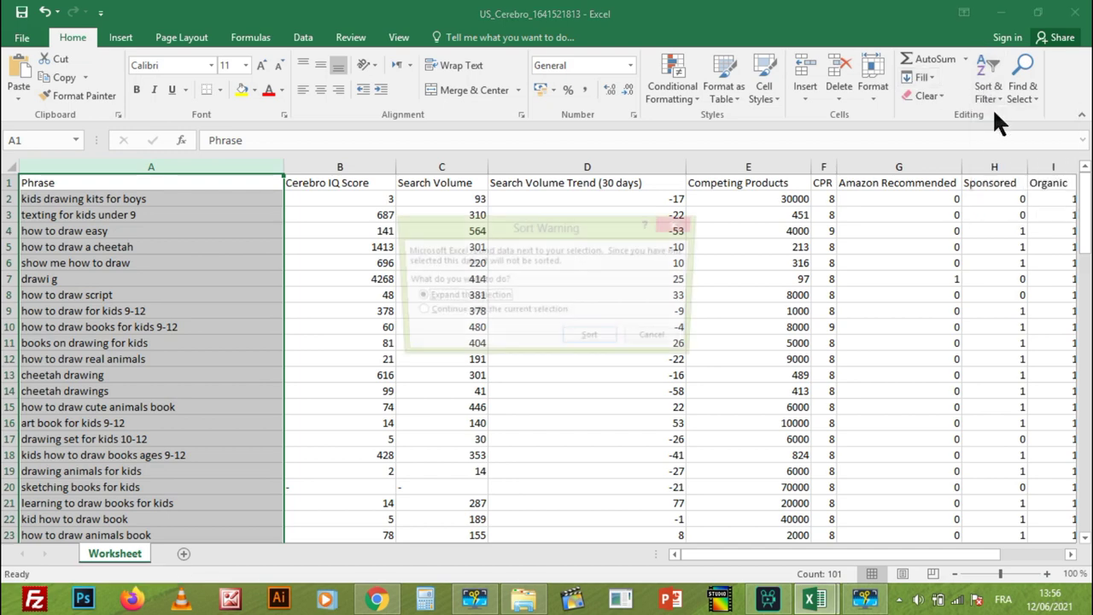
pyautogui.click(590, 341)
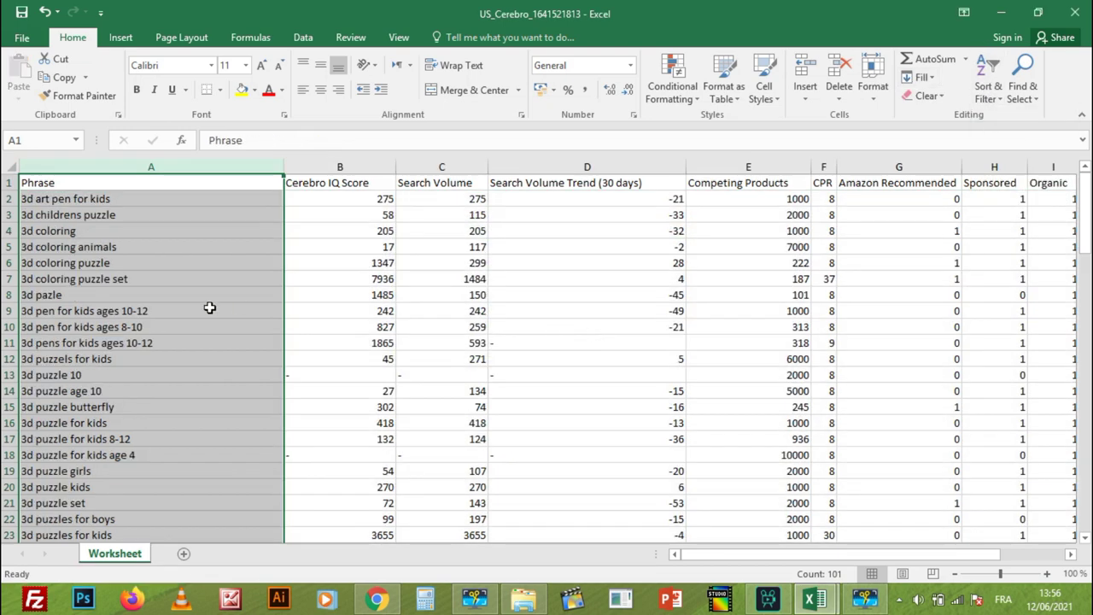
# - Check the sorted phrases for near-duplicates and clear row 61, "how to draw books for kids 9-12"
pyautogui.click(132, 228)
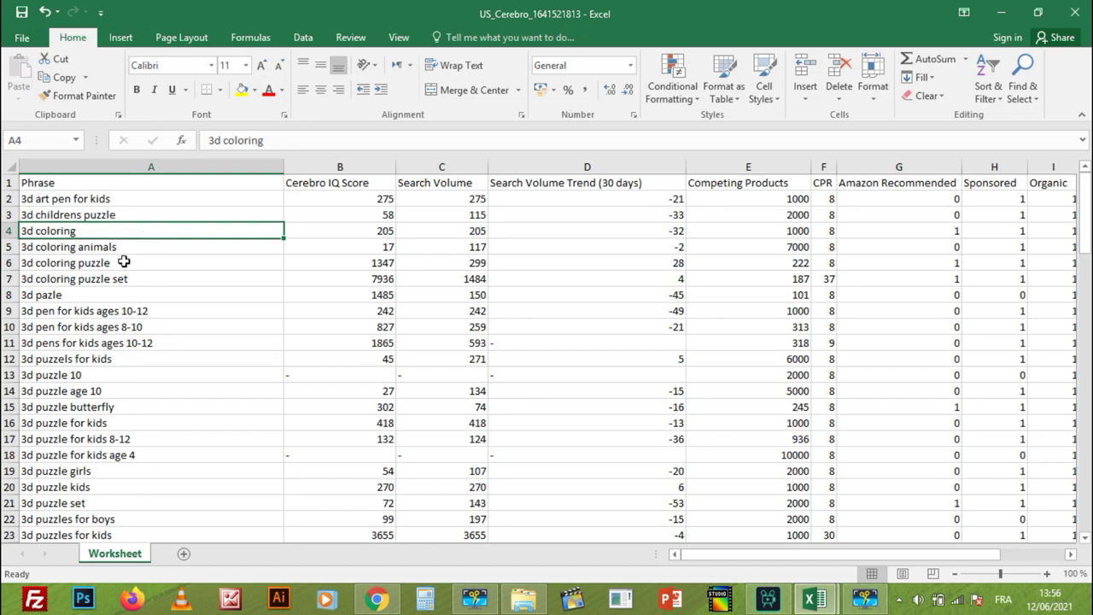
pyautogui.scroll(-1, 124, 262)
pyautogui.scroll(-1, 124, 254)
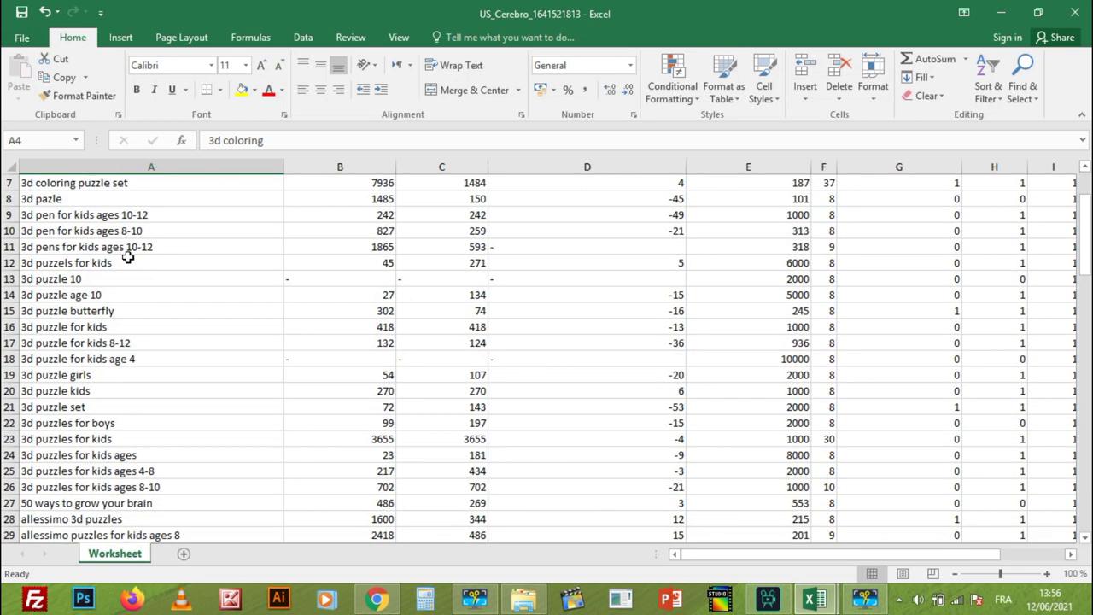
pyautogui.scroll(-1, 127, 259)
pyautogui.scroll(-1, 133, 283)
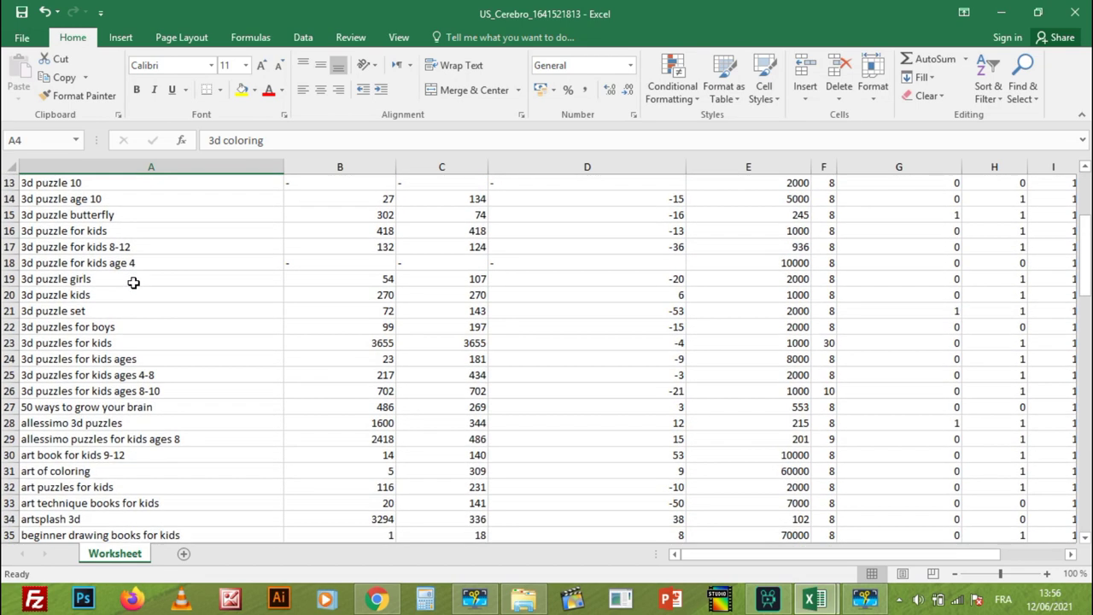
pyautogui.scroll(-2, 133, 283)
pyautogui.scroll(-3, 165, 304)
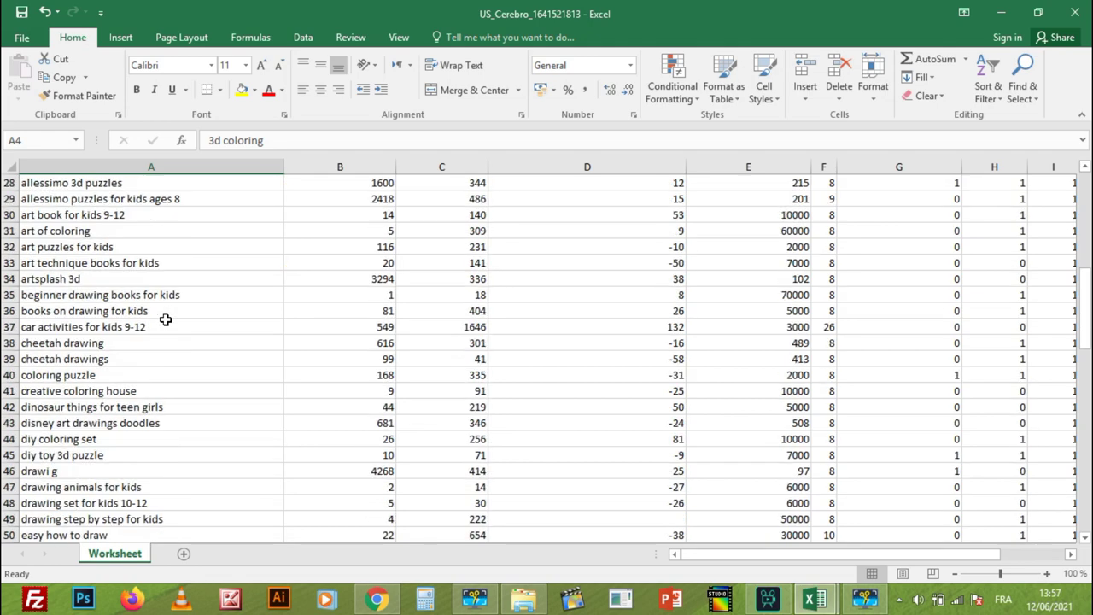
pyautogui.scroll(-2, 170, 320)
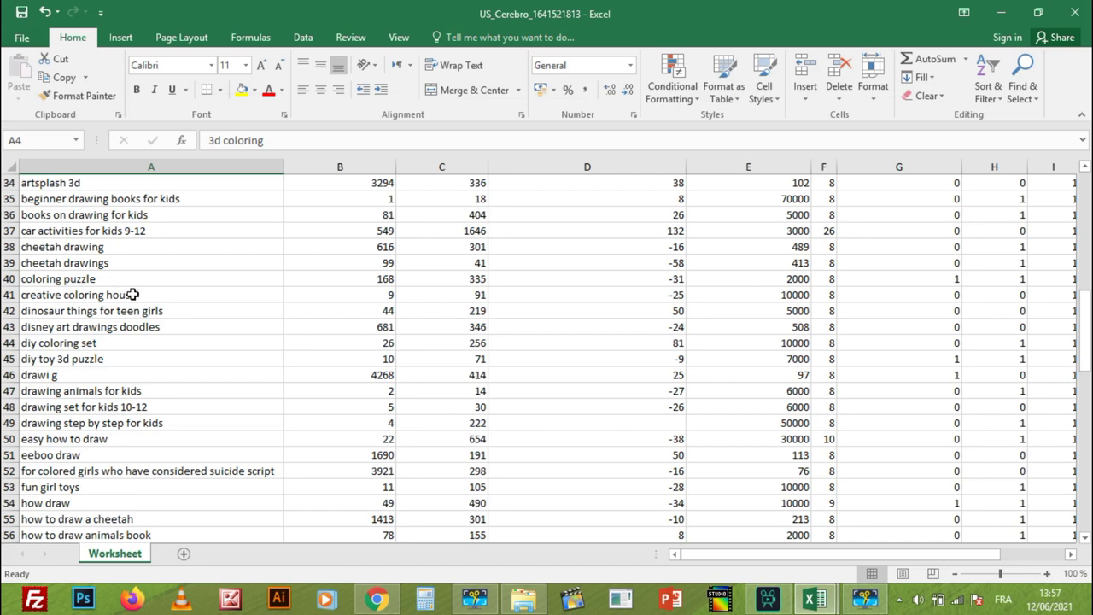
pyautogui.scroll(-4, 175, 334)
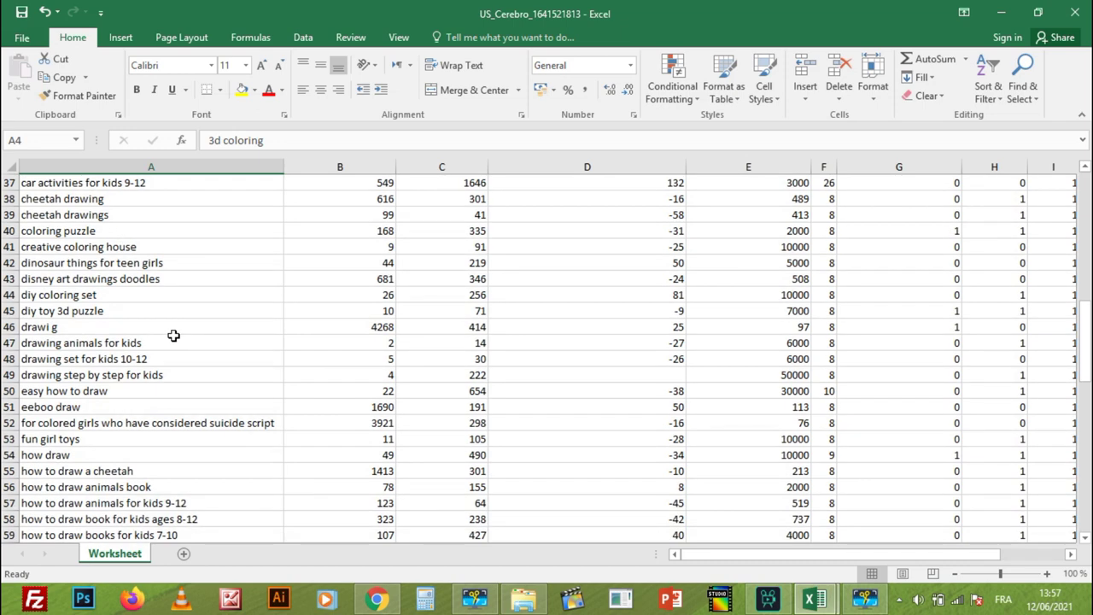
pyautogui.scroll(-3, 173, 336)
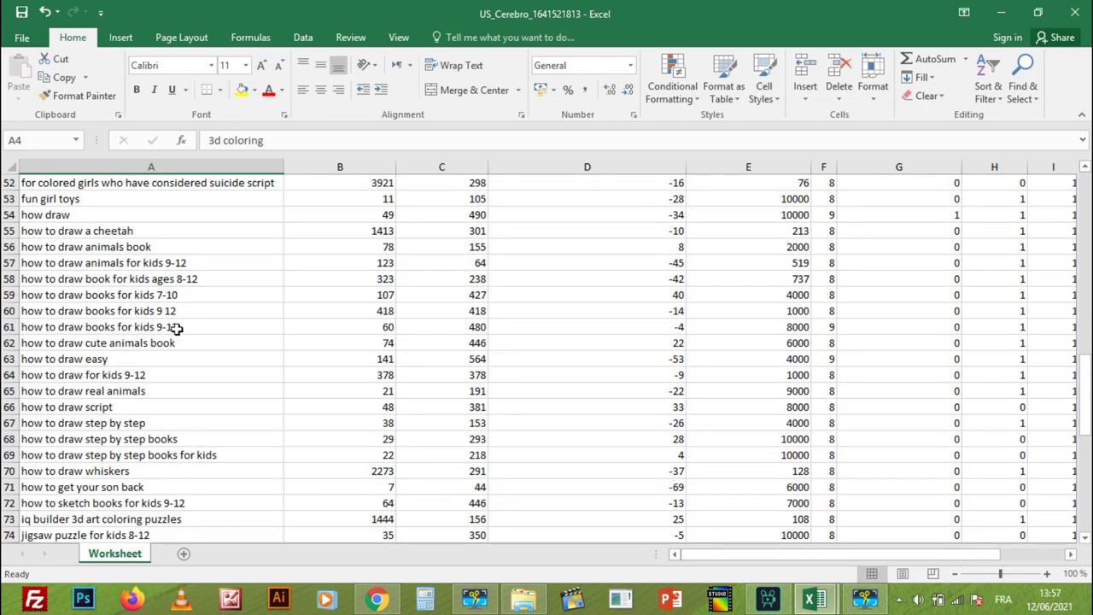
pyautogui.click(8, 327)
pyautogui.press('Delete')
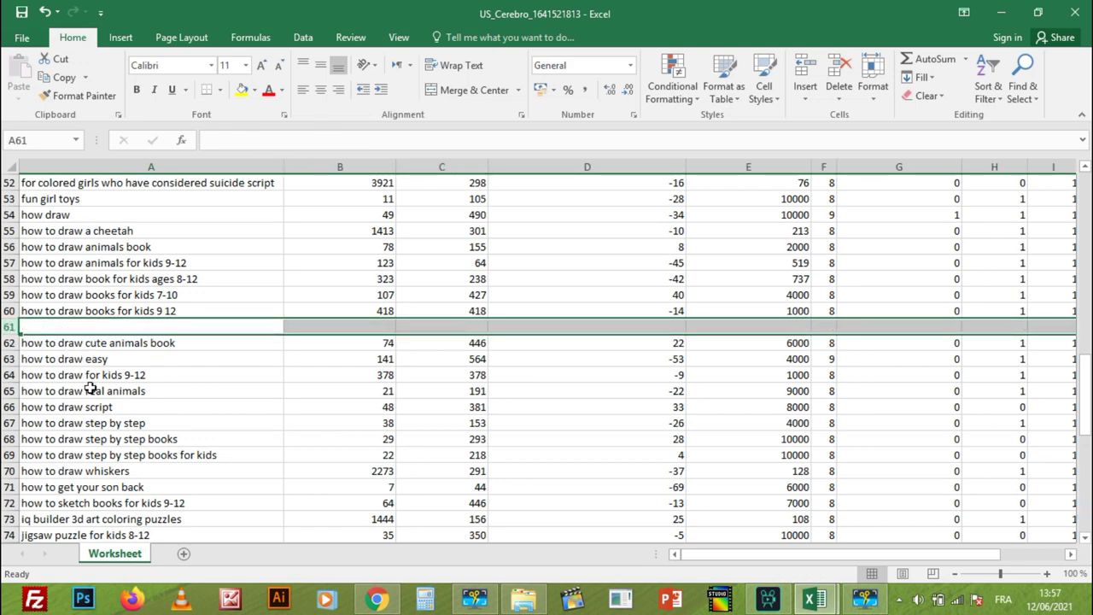
# - Check the rest of the sorted phrase list, down to row 101, for repeated keywords
pyautogui.scroll(-4, 90, 388)
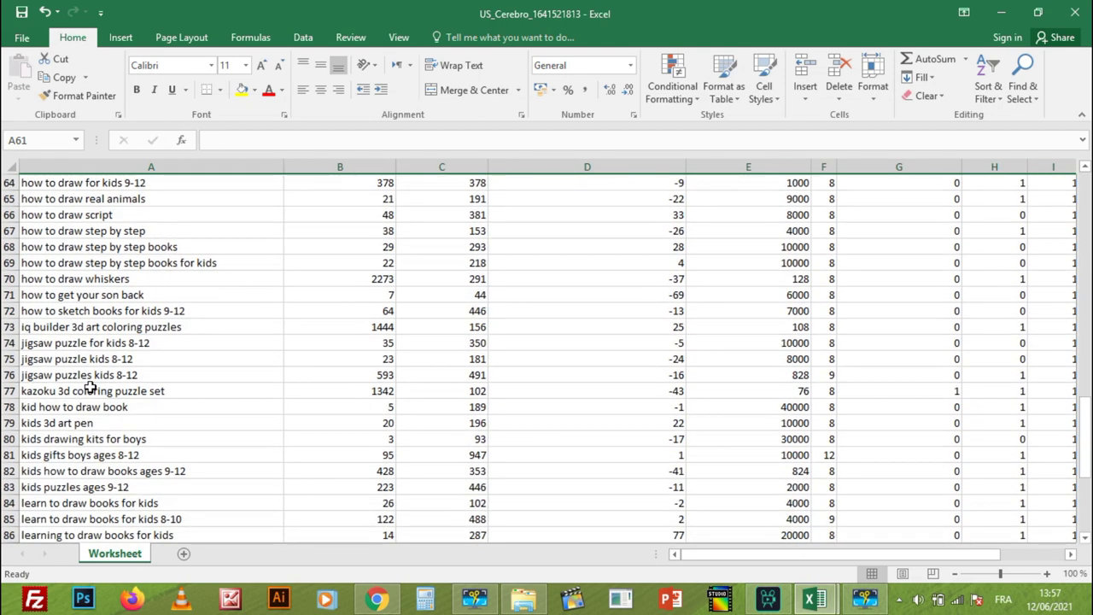
pyautogui.scroll(-1, 89, 389)
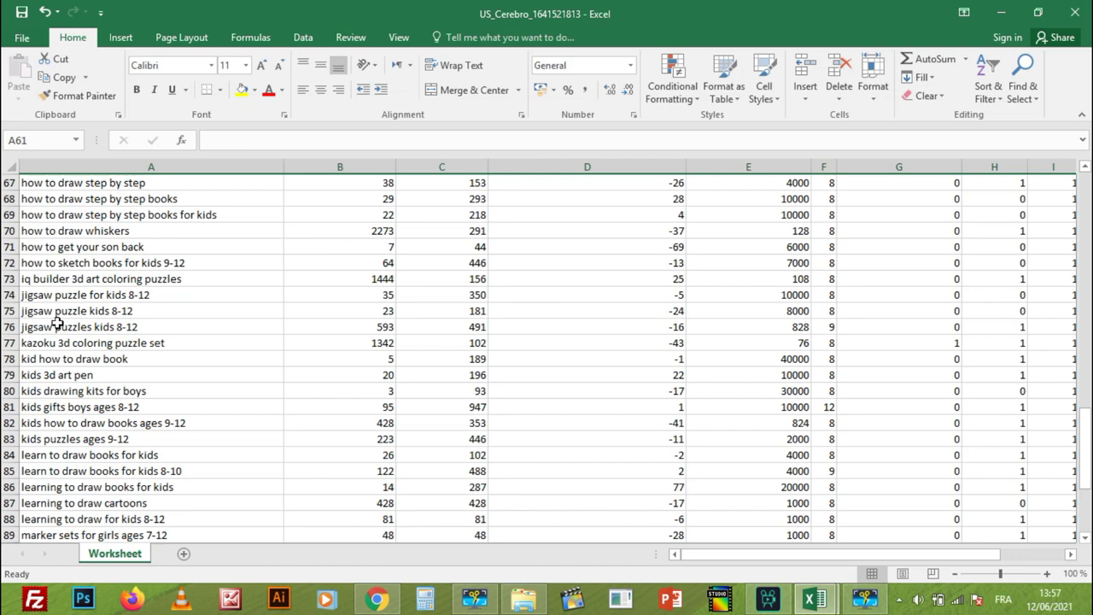
pyautogui.scroll(-1, 76, 362)
pyautogui.scroll(-2, 77, 366)
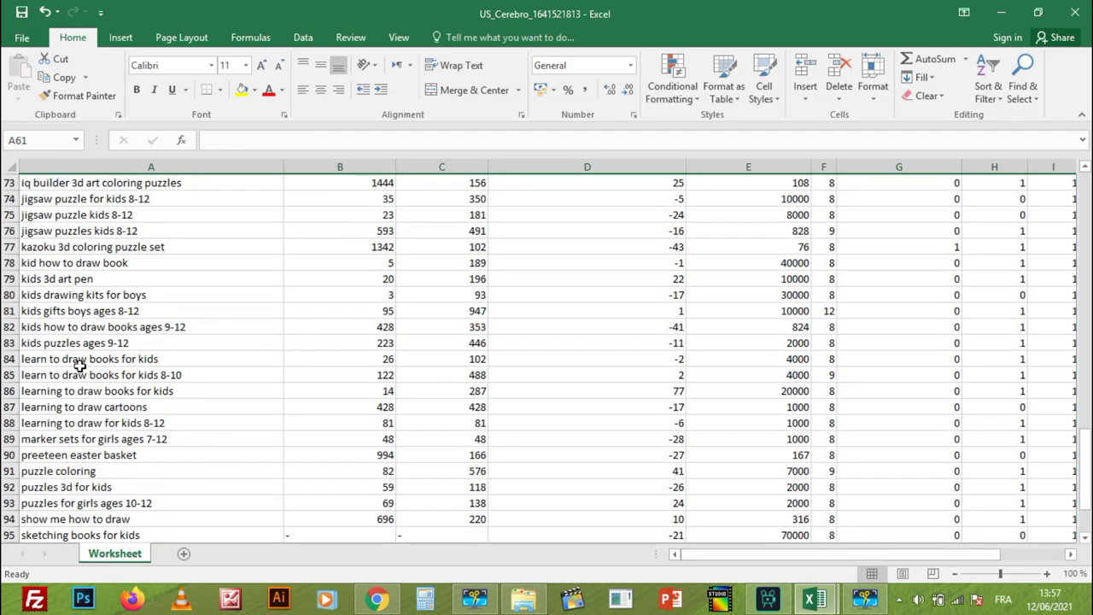
pyautogui.scroll(-5, 79, 362)
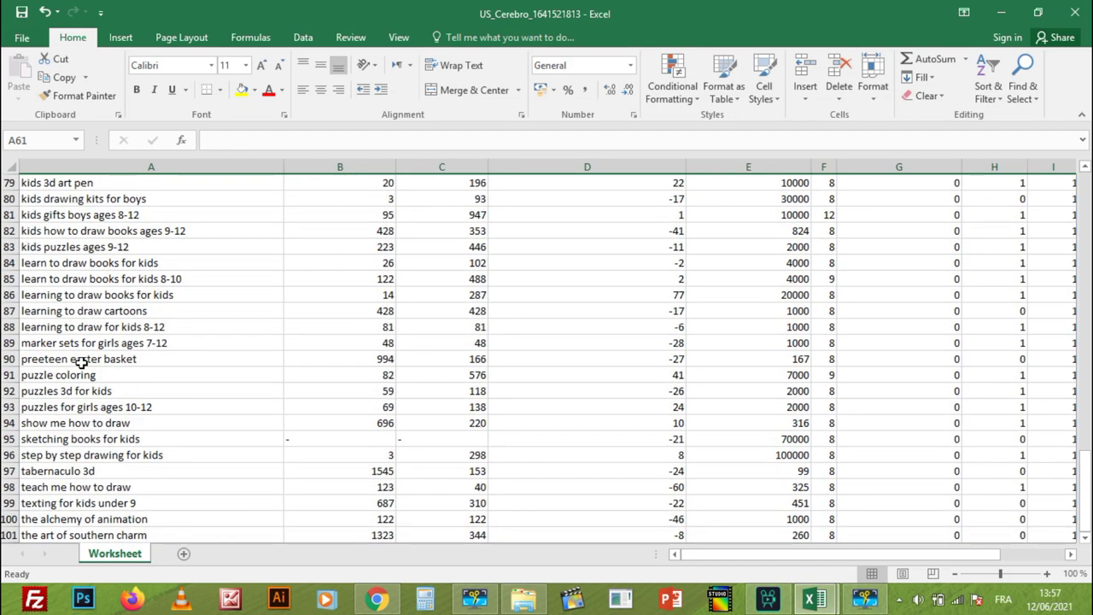
pyautogui.scroll(13, 86, 350)
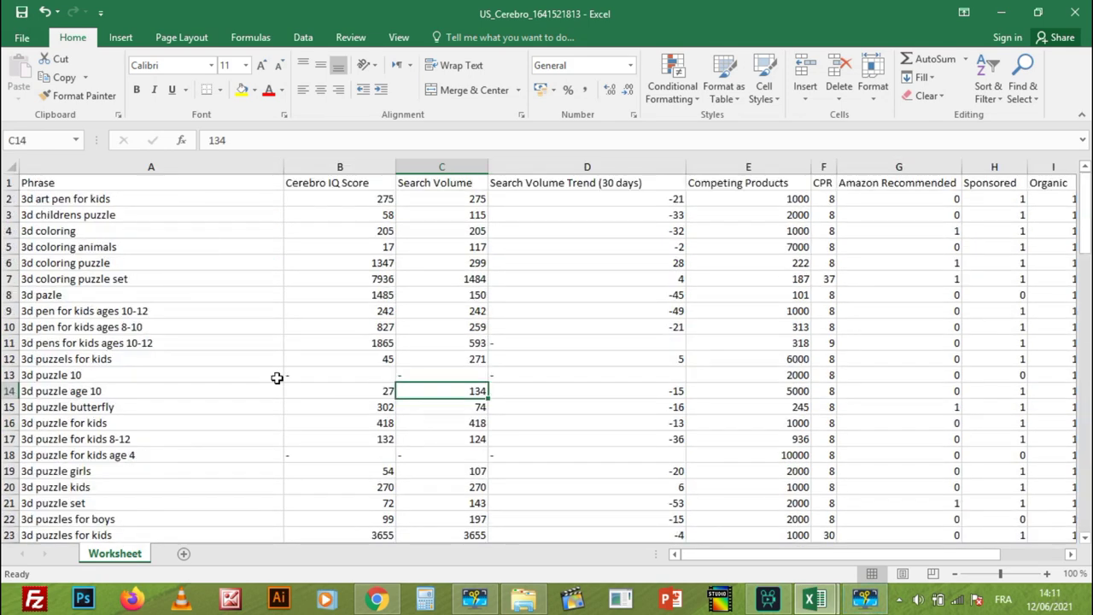
# - Sort the table by Cerebro IQ Score from largest to smallest, expanding the selection to all columns
pyautogui.click(342, 167)
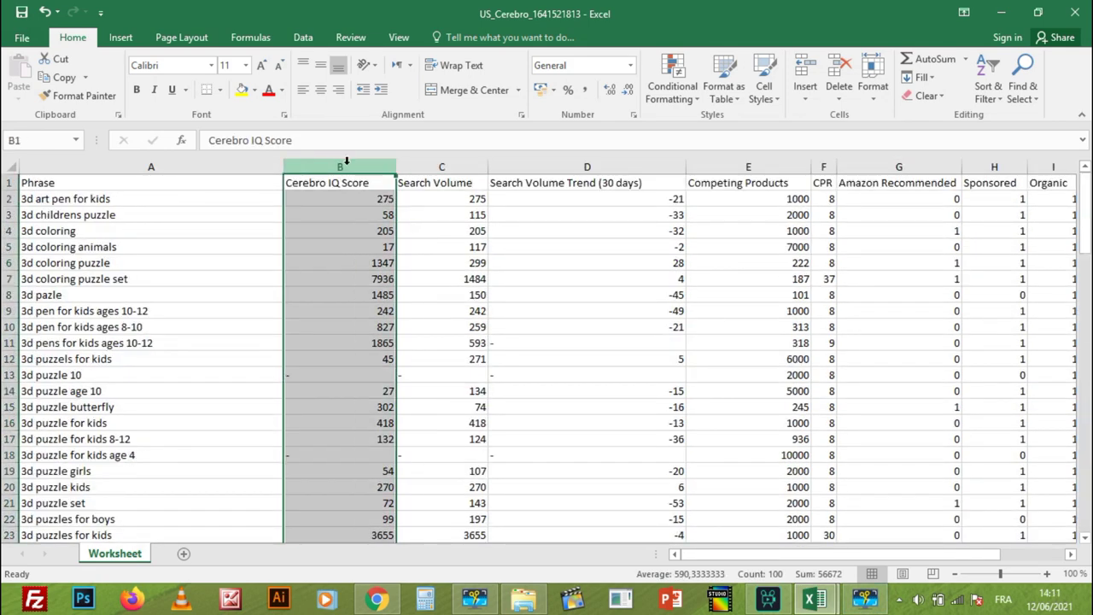
pyautogui.click(996, 88)
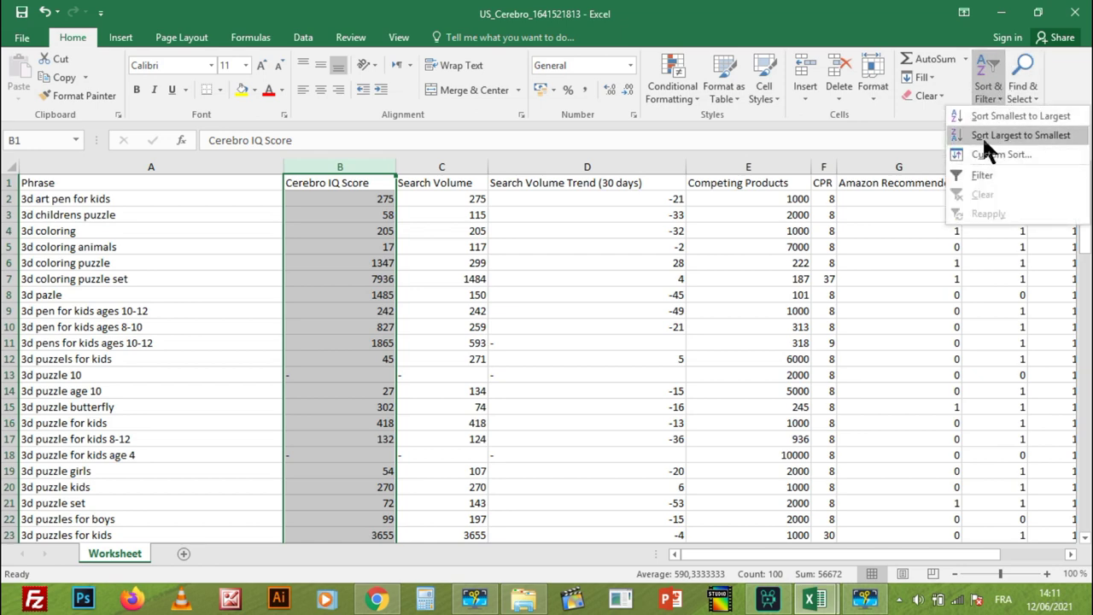
pyautogui.click(980, 132)
pyautogui.click(592, 339)
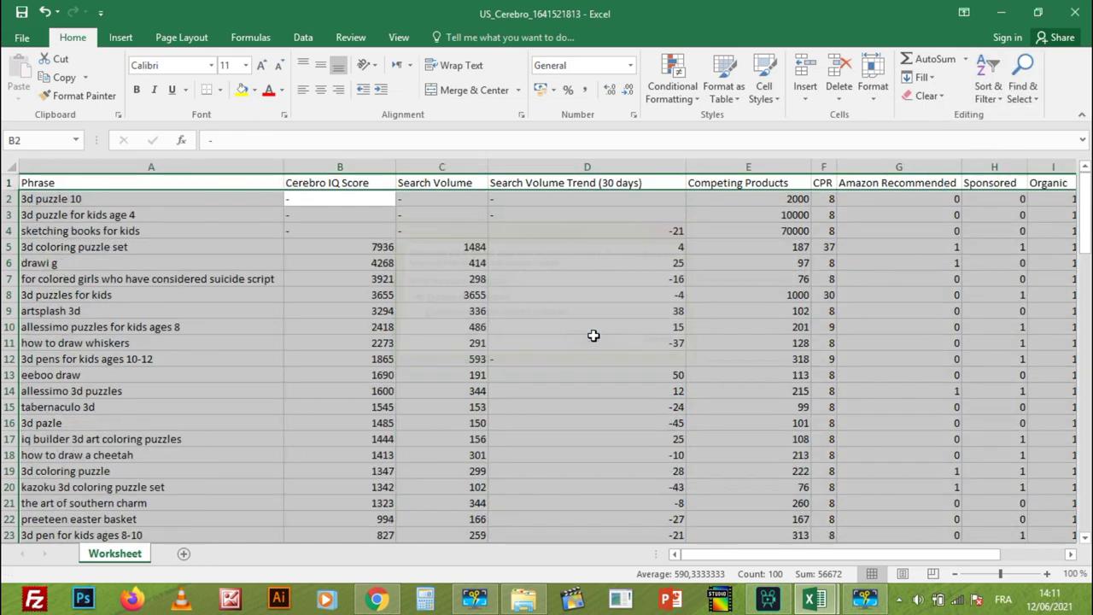
pyautogui.click(342, 310)
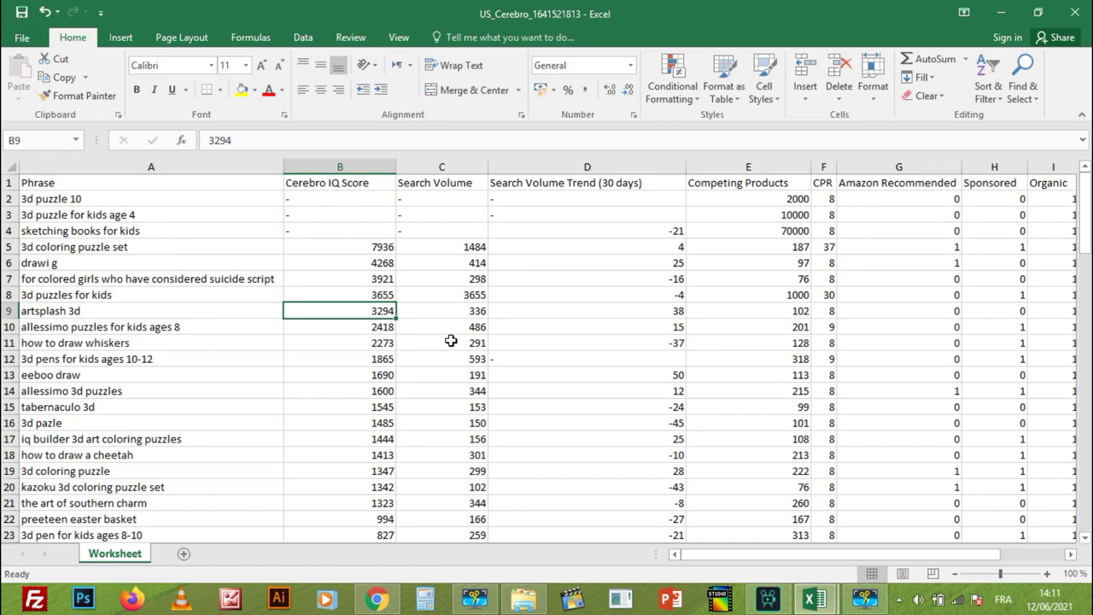
# - Clear rows 4, 3 and 2, the keywords that have no Cerebro IQ Score
pyautogui.click(8, 230)
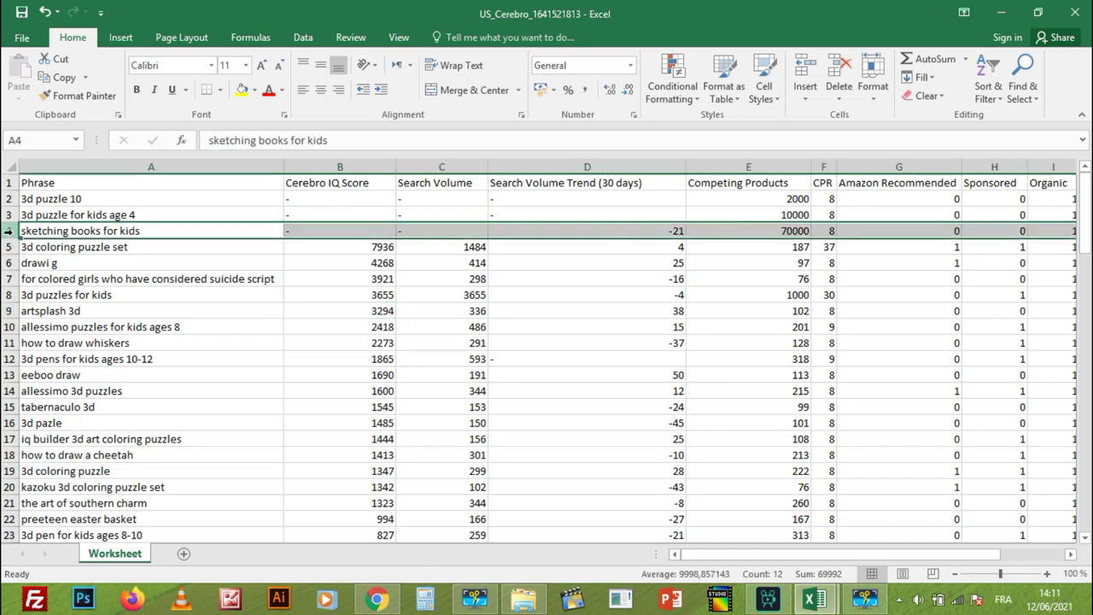
pyautogui.press('Delete')
pyautogui.click(7, 214)
pyautogui.press('Delete')
pyautogui.click(7, 198)
pyautogui.press('Delete')
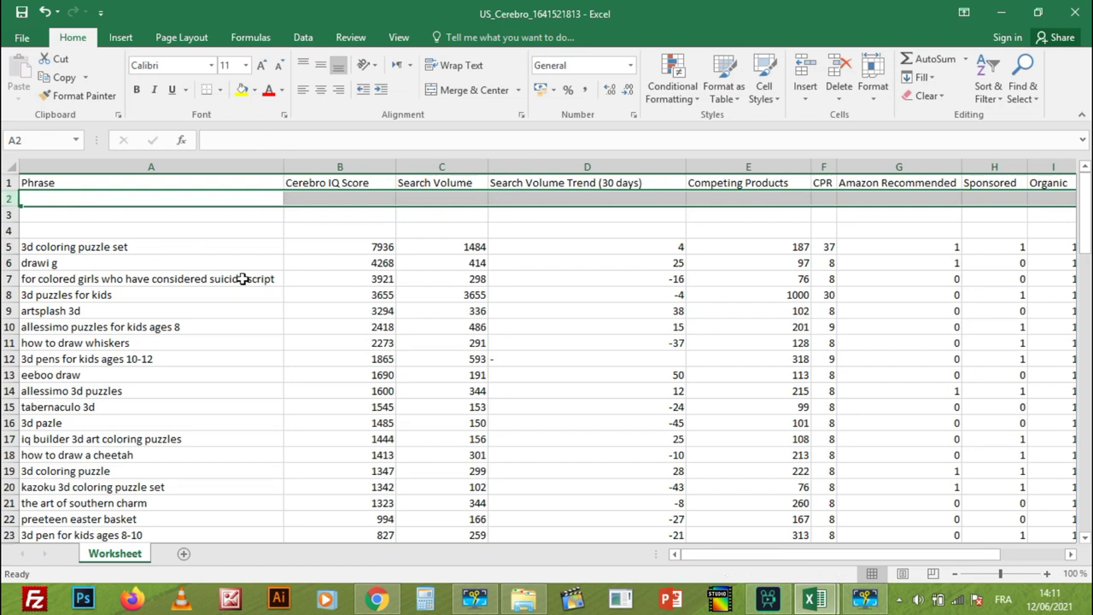
# - Clear the low-scoring keyword rows from row 59, "learning to draw for kids 8-12", to the end of the list
pyautogui.scroll(-15, 382, 277)
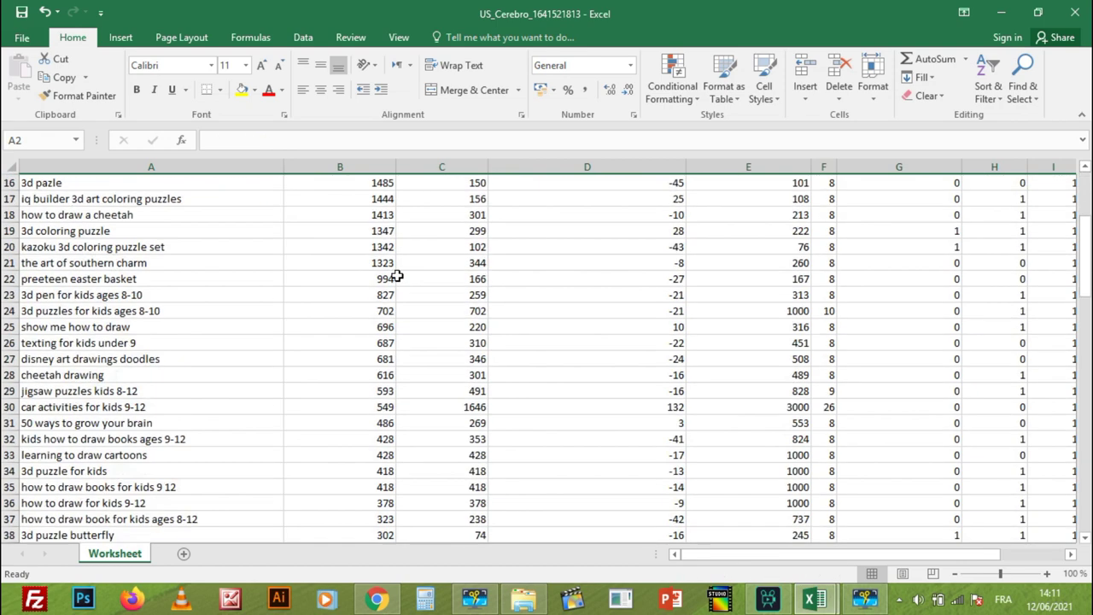
pyautogui.scroll(-2, 186, 359)
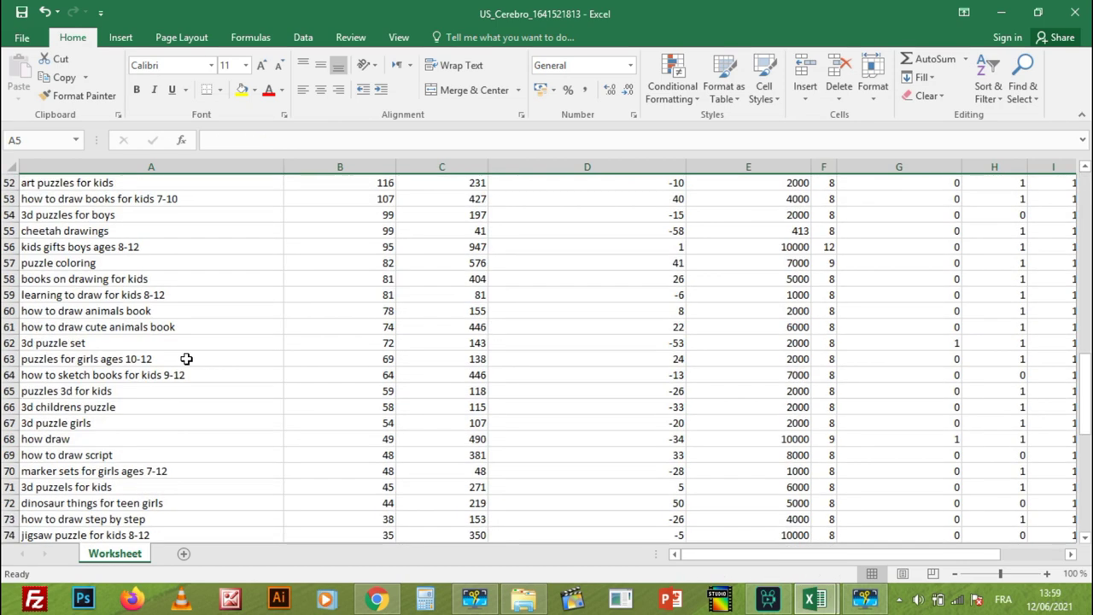
pyautogui.click(7, 294)
pyautogui.moveTo(7, 295); pyautogui.dragTo(1087, 513)
pyautogui.press('Delete')
pyautogui.scroll(10, 1013, 486)
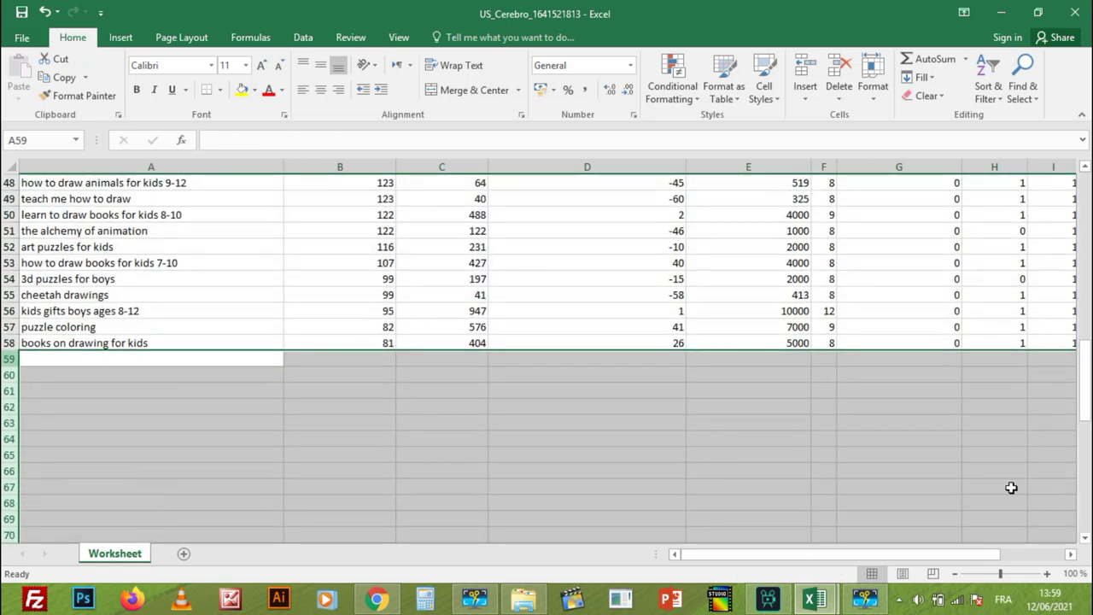
pyautogui.click(439, 405)
# - Review the remaining keyword phrases and their Cerebro IQ scores down to row 58
pyautogui.scroll(3, 647, 374)
pyautogui.scroll(5, 315, 361)
pyautogui.scroll(-5, 241, 358)
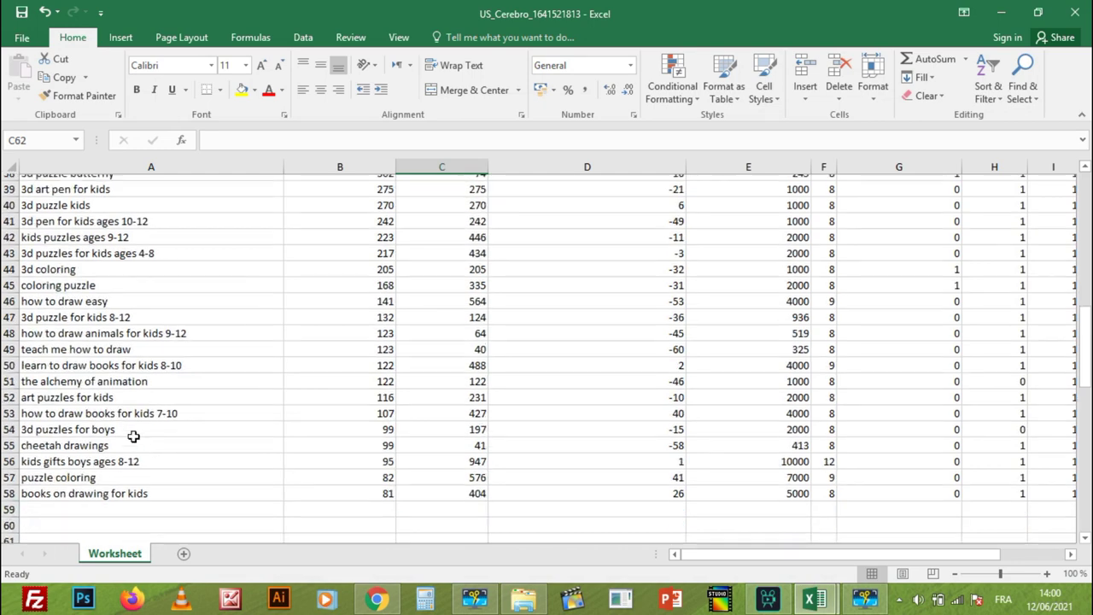
pyautogui.scroll(13, 238, 360)
pyautogui.scroll(-11, 238, 360)
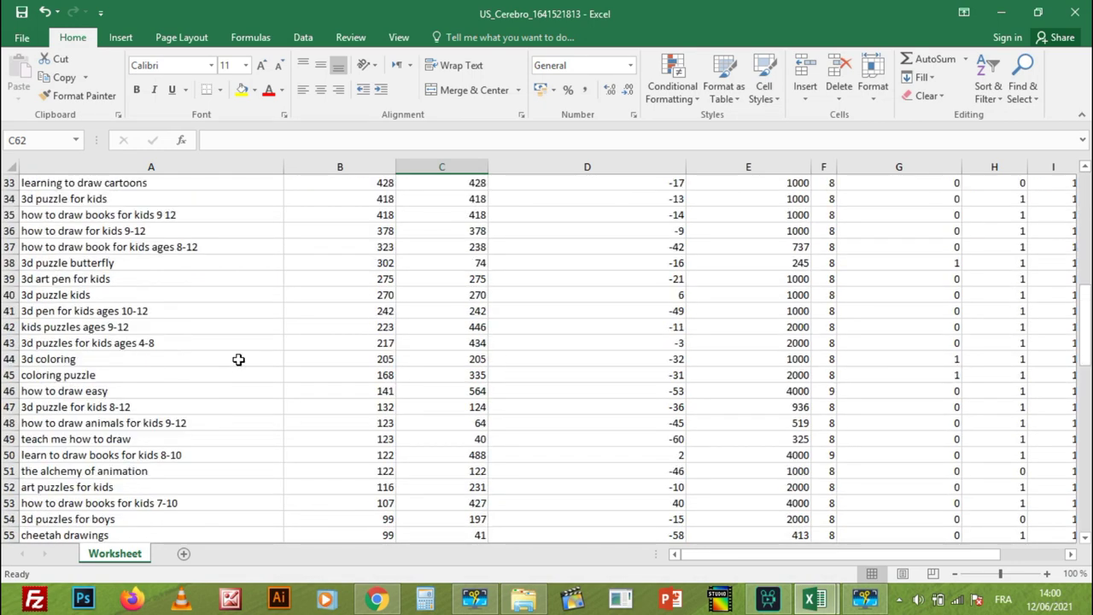
pyautogui.scroll(-2, 225, 369)
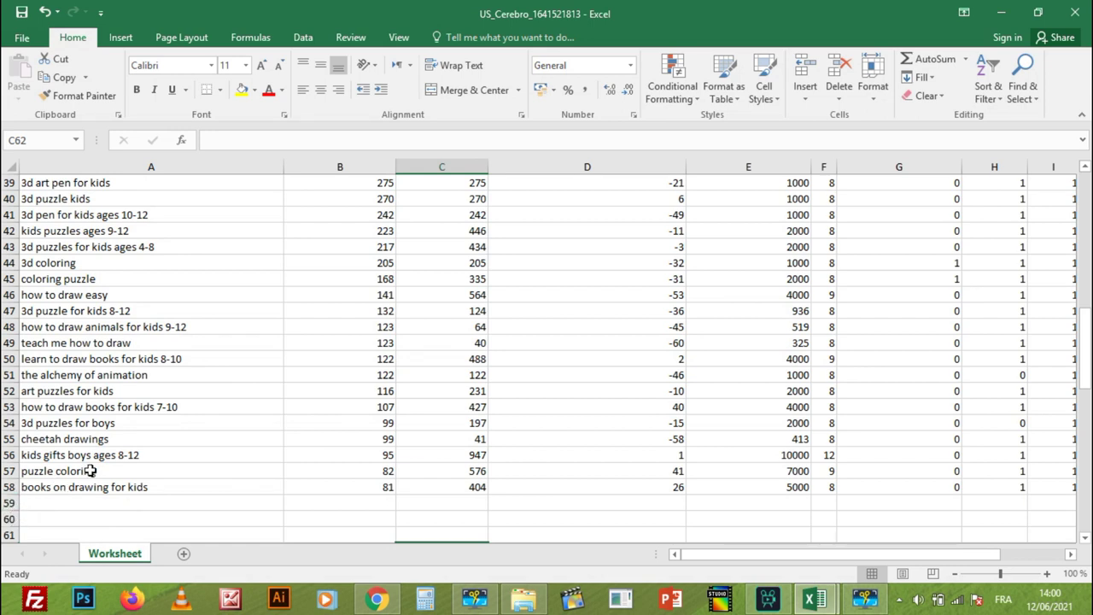
pyautogui.scroll(5, 133, 437)
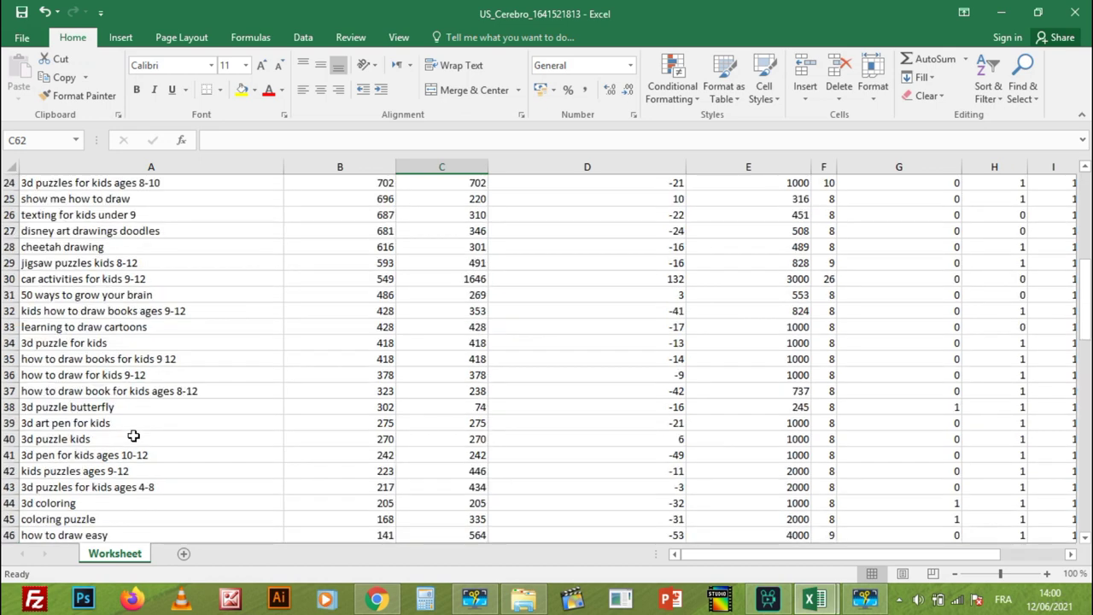
pyautogui.scroll(6, 133, 436)
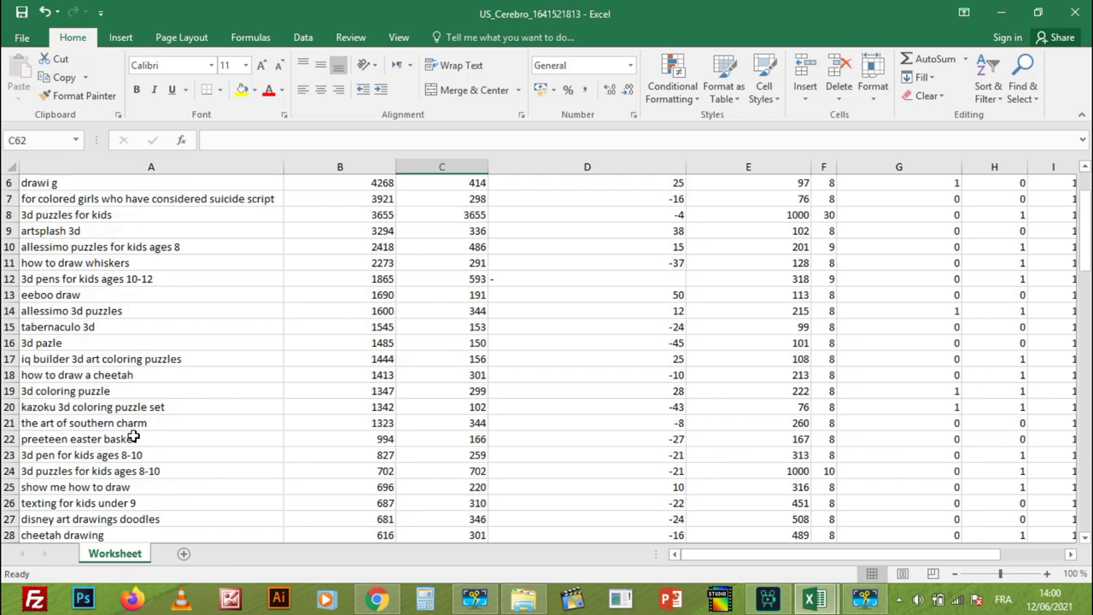
pyautogui.scroll(2, 133, 437)
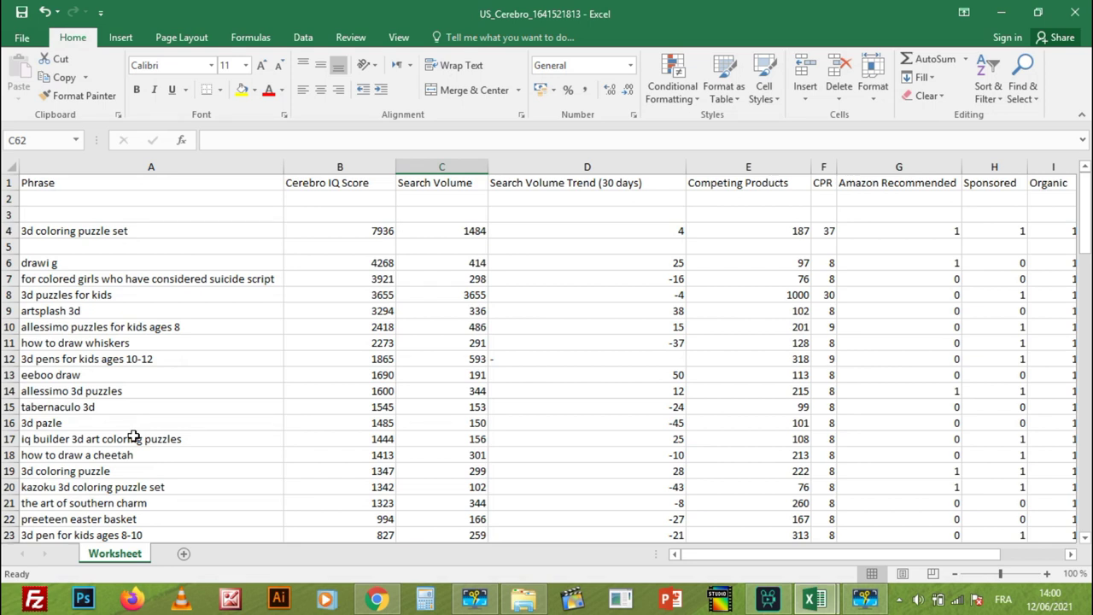
pyautogui.scroll(-11, 238, 359)
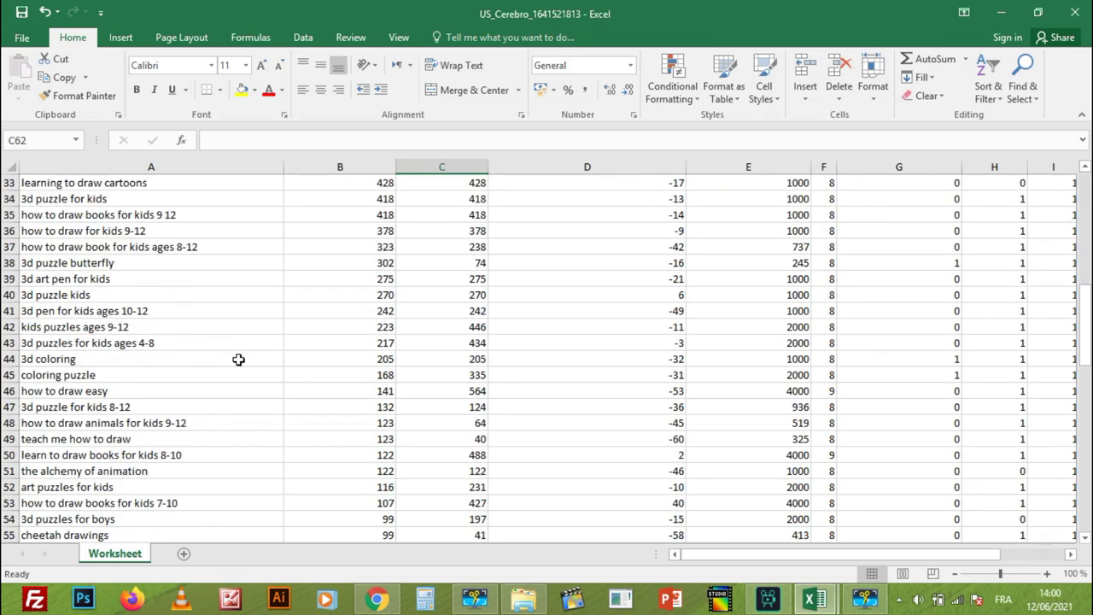
pyautogui.scroll(-2, 224, 369)
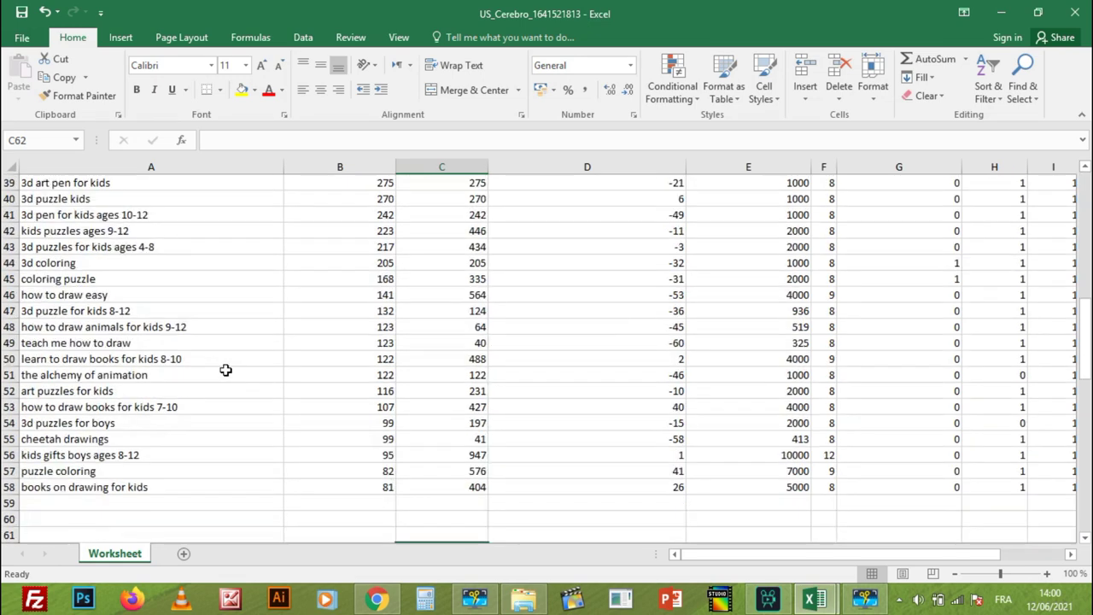